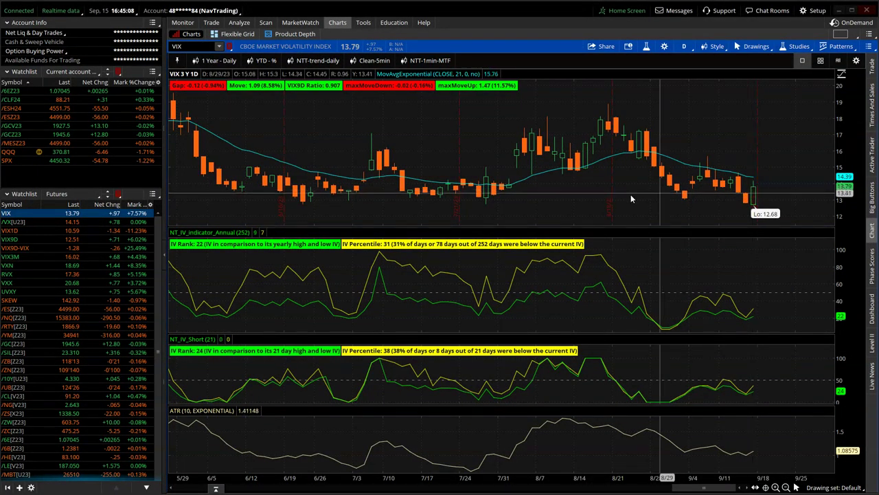
Step: Review the daily charts of the stock index futures /ES, /NQ, /RTY and /YM from the Futures watchlist
{"action": "left_click", "coordinate": [76, 308]}
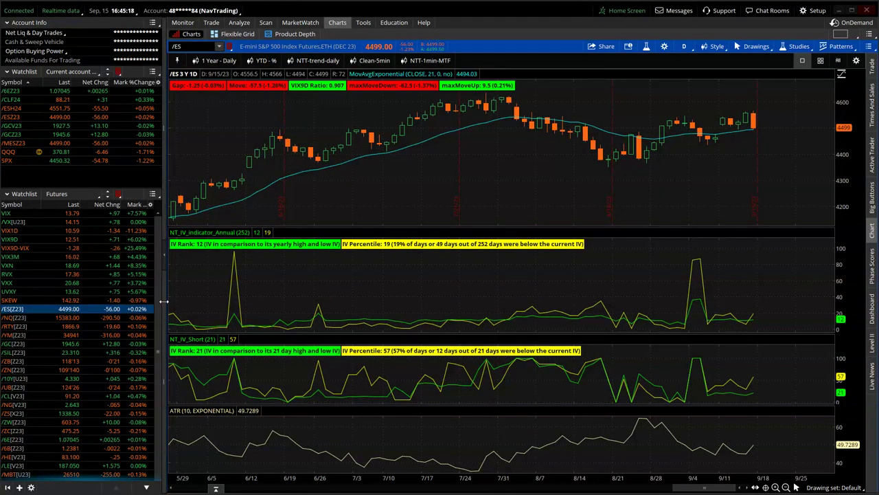
{"action": "left_click", "coordinate": [98, 320]}
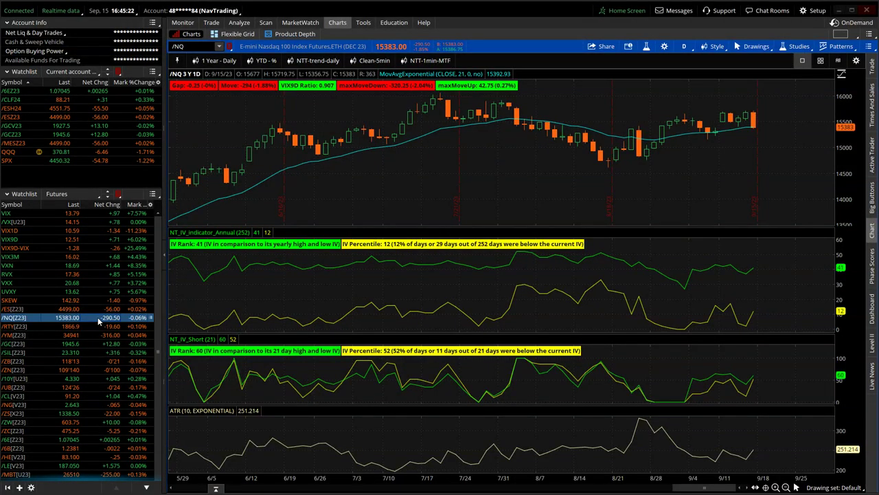
{"action": "left_click", "coordinate": [96, 326]}
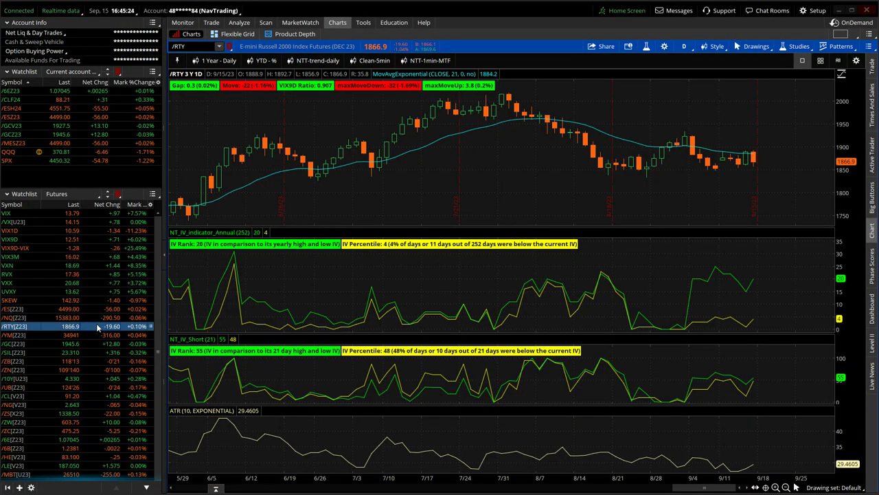
{"action": "left_click", "coordinate": [100, 335]}
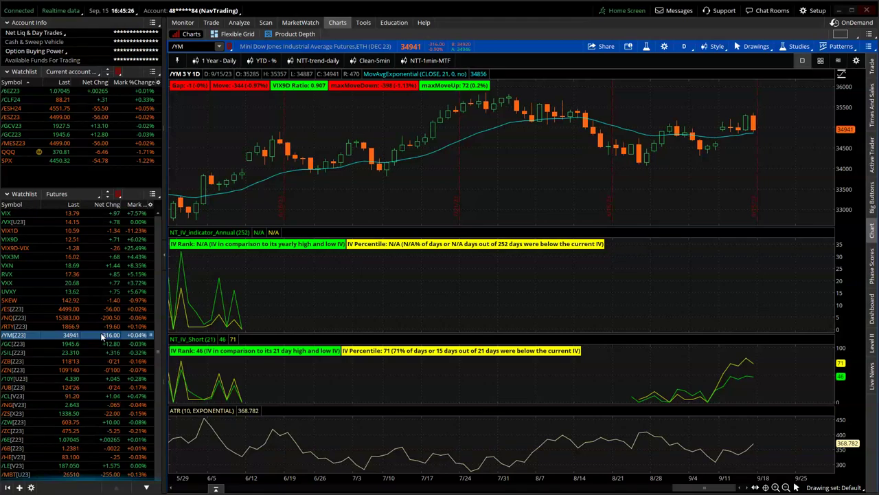
Step: Review the daily charts of gold /GC, silver /SIL, 30-year bond /ZB and 10-year yield /10Y futures
{"action": "left_click", "coordinate": [102, 344]}
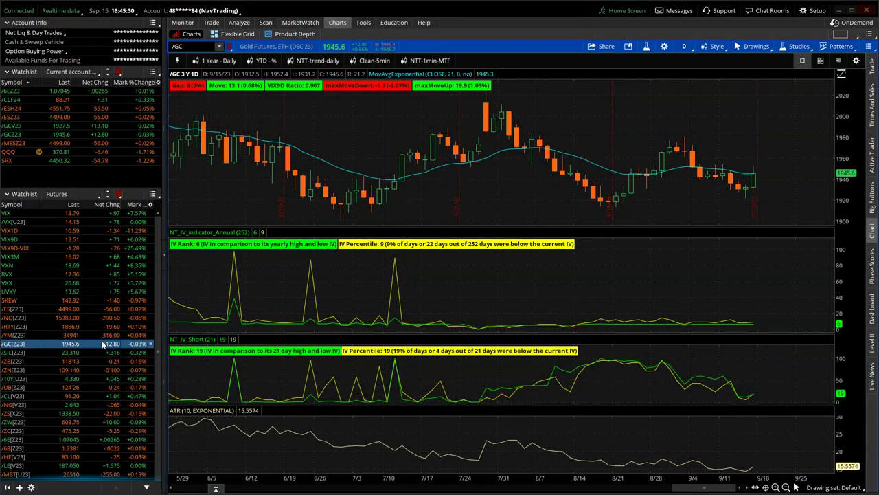
{"action": "left_click", "coordinate": [106, 353]}
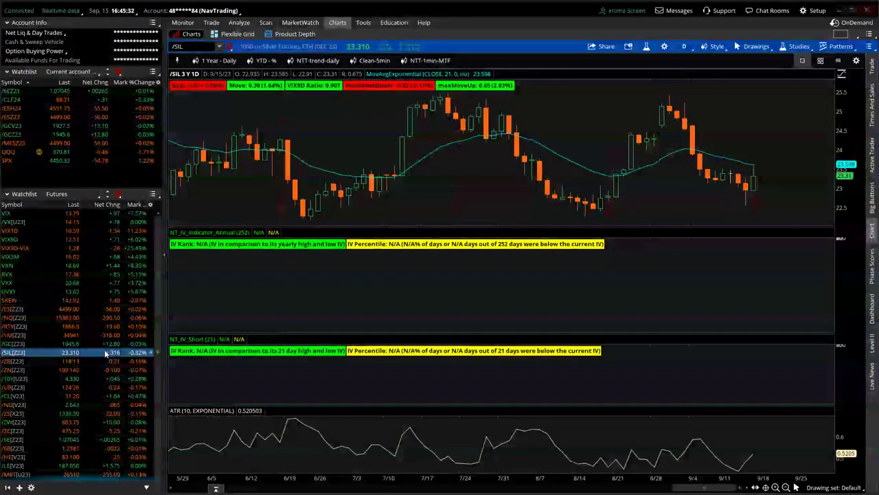
{"action": "left_click", "coordinate": [108, 361]}
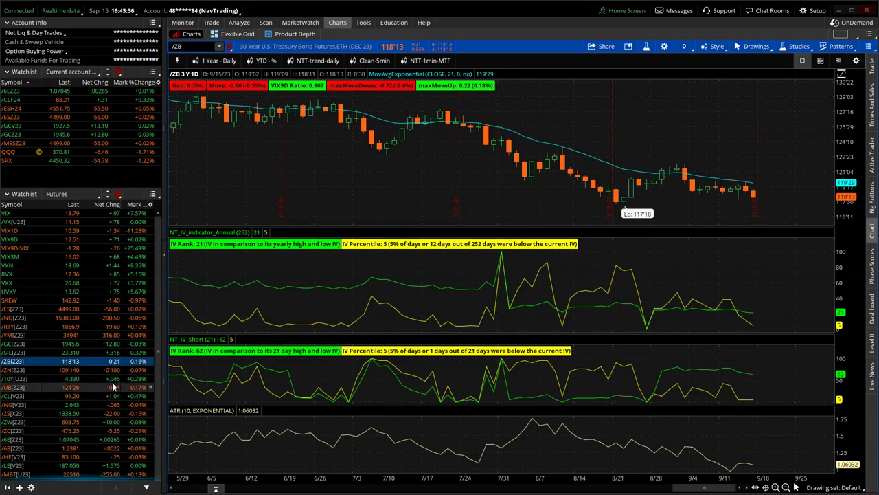
{"action": "left_click", "coordinate": [113, 378]}
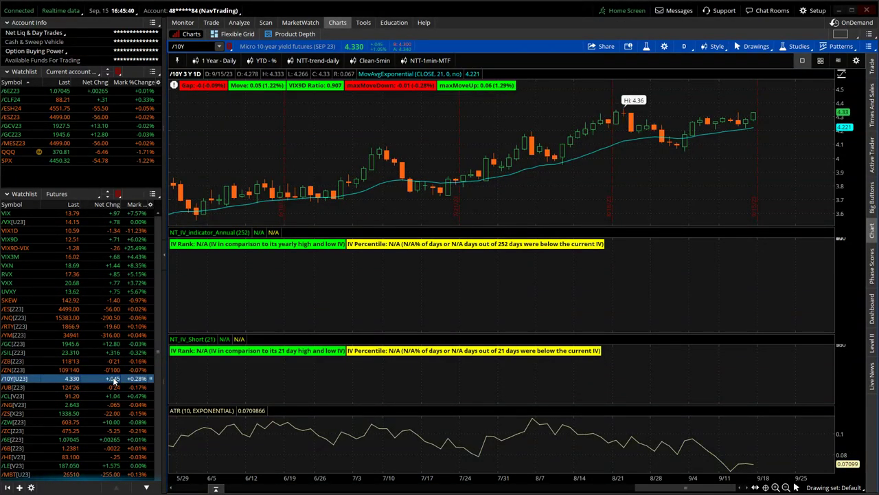
Step: Review the daily charts of the energy and grain futures /CL, /NG, /ZS, /ZW and /ZC
{"action": "left_click", "coordinate": [119, 396]}
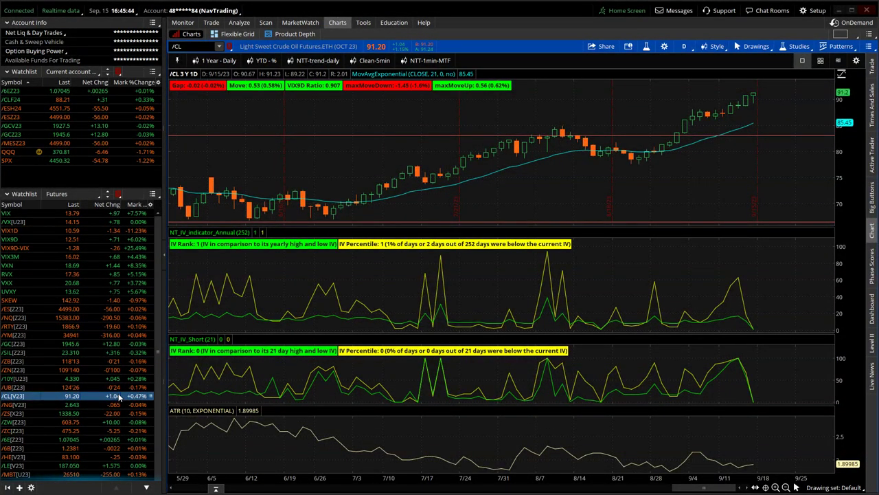
{"action": "left_click", "coordinate": [120, 405]}
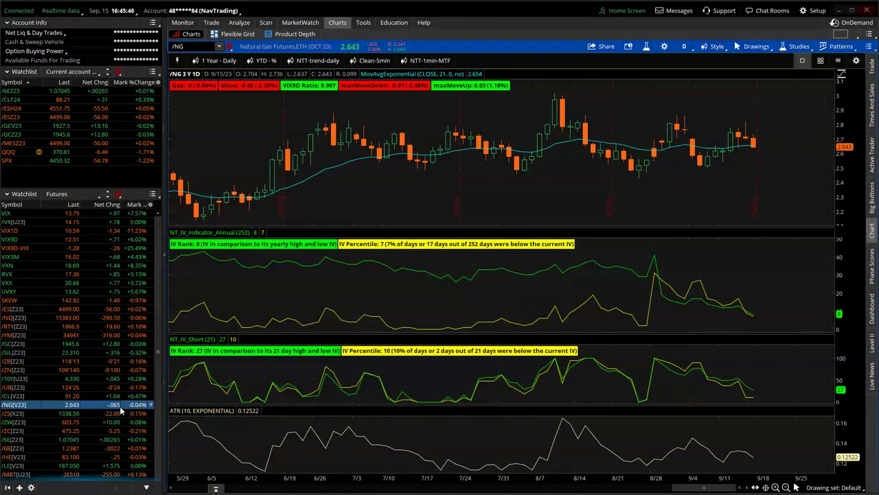
{"action": "left_click", "coordinate": [133, 413]}
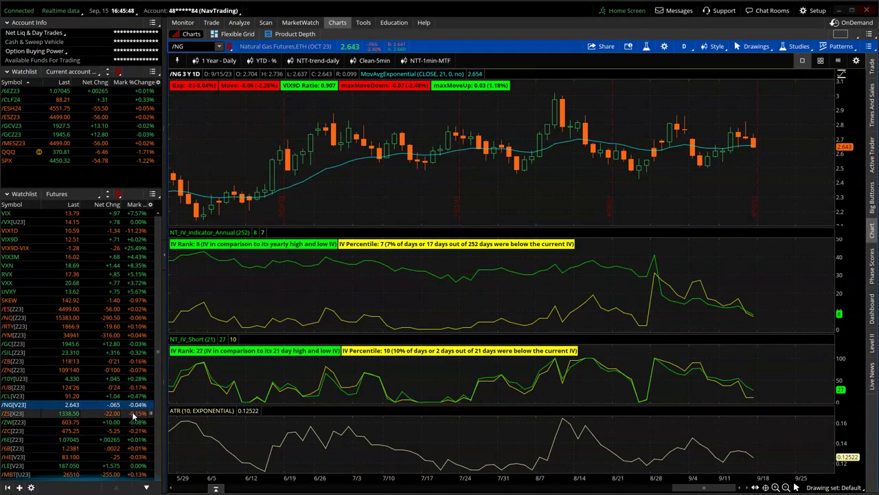
{"action": "left_click", "coordinate": [134, 422]}
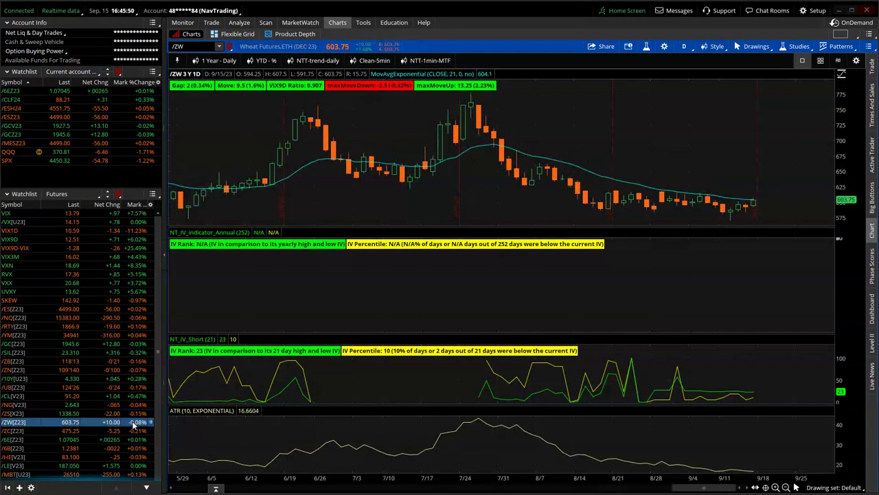
{"action": "left_click", "coordinate": [134, 430]}
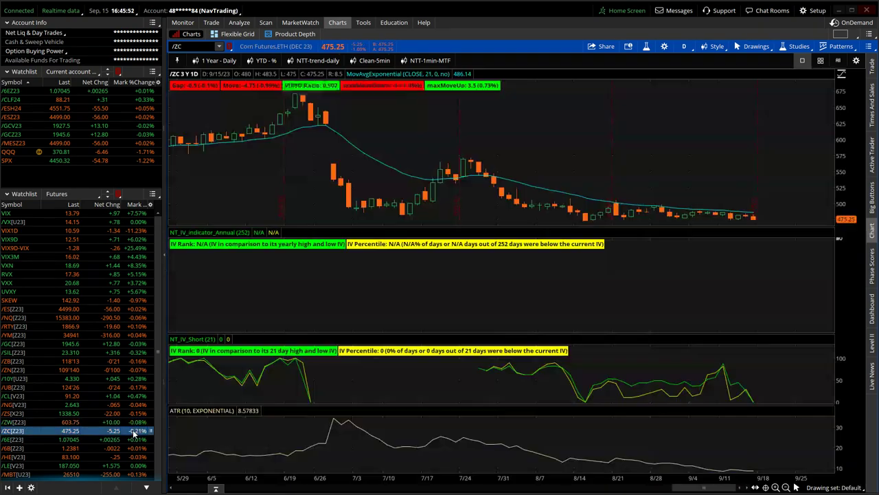
Step: Review the daily charts of the euro /6E, British pound /6B and micro bitcoin /MBT futures
{"action": "left_click", "coordinate": [134, 439]}
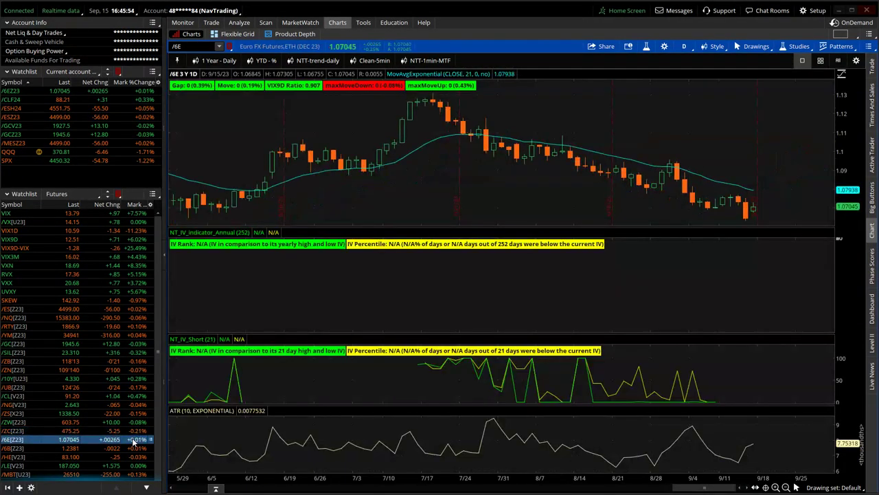
{"action": "left_click", "coordinate": [134, 448]}
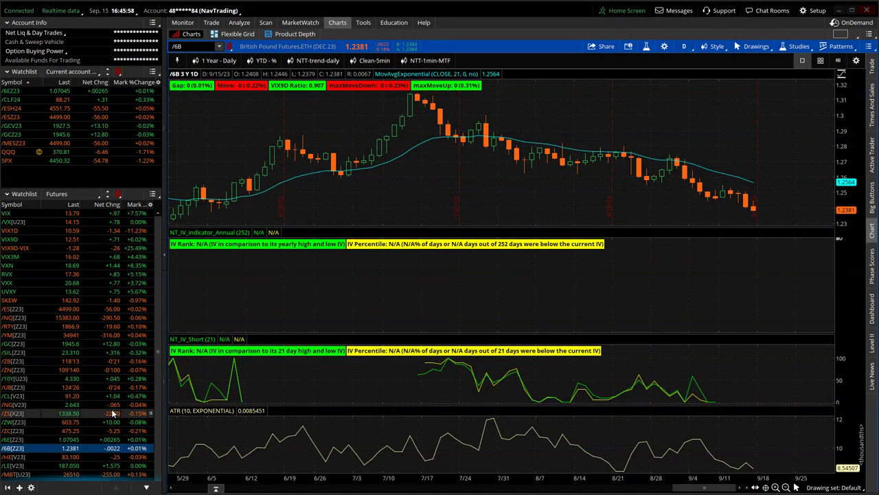
{"action": "left_click", "coordinate": [91, 475]}
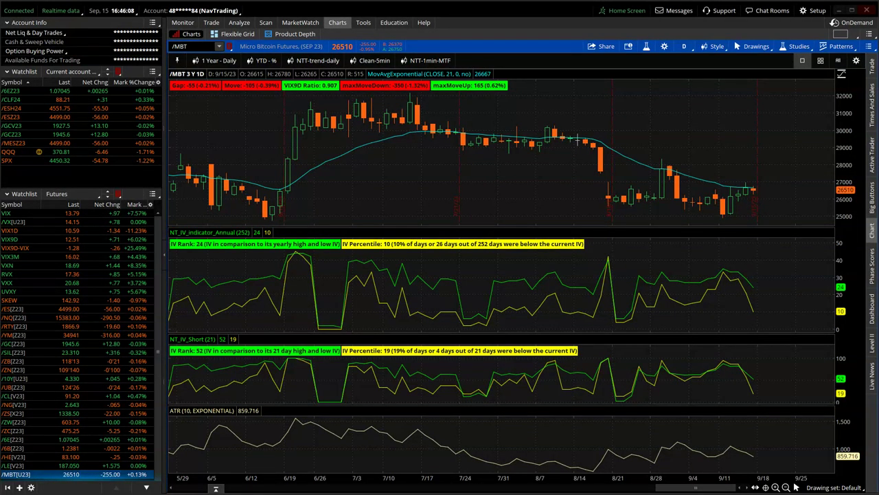
Step: Switch to TraderSync, filter the trades to only the 0 DTE - AM RATIO setups THURSDAY, TUESDAY and M-W-F IC, and reload the page
{"action": "key", "text": "alt+Tab"}
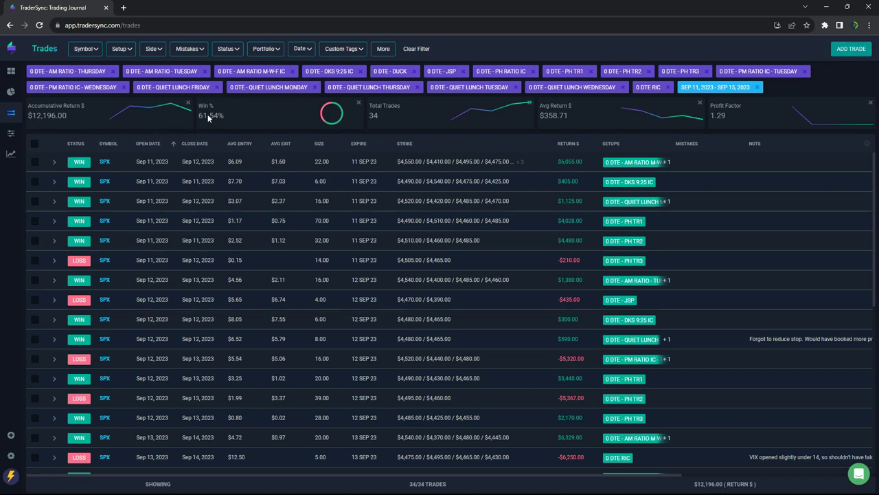
{"action": "left_click", "coordinate": [122, 51]}
{"action": "left_click", "coordinate": [114, 65]}
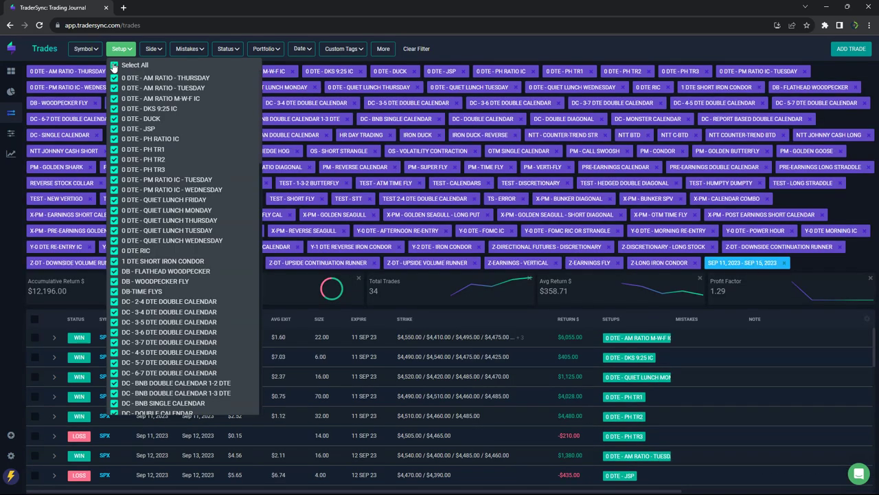
{"action": "left_click", "coordinate": [114, 65]}
{"action": "left_click", "coordinate": [114, 78]}
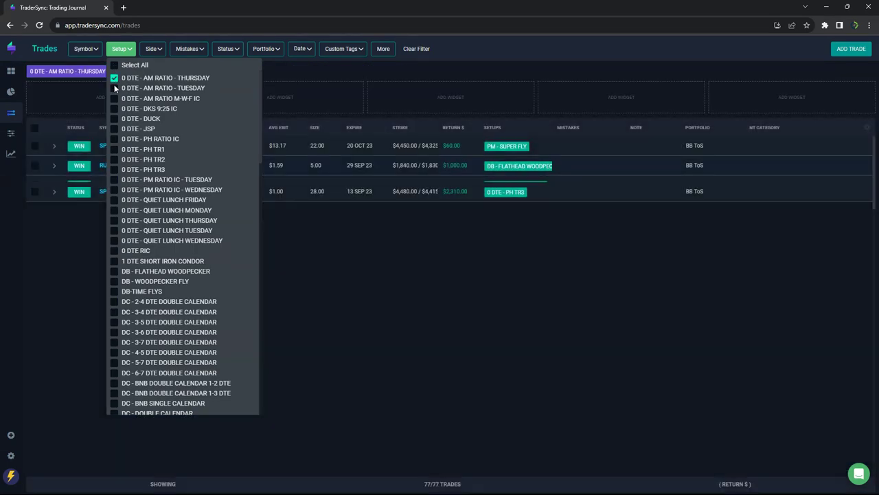
{"action": "left_click", "coordinate": [114, 87]}
{"action": "left_click", "coordinate": [114, 98]}
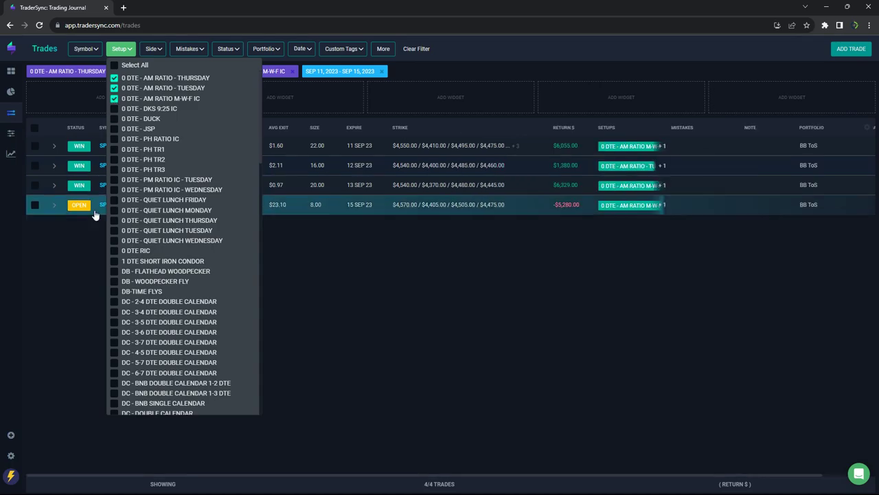
{"action": "left_click", "coordinate": [79, 229]}
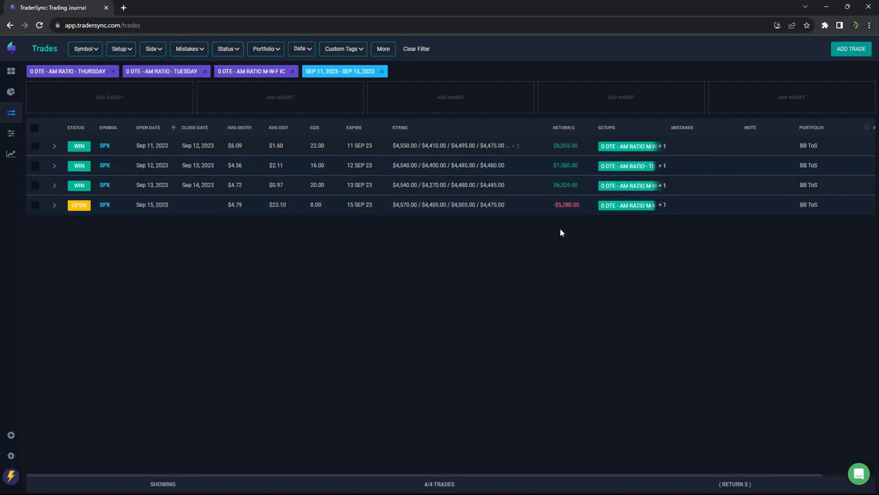
{"action": "left_click", "coordinate": [39, 28]}
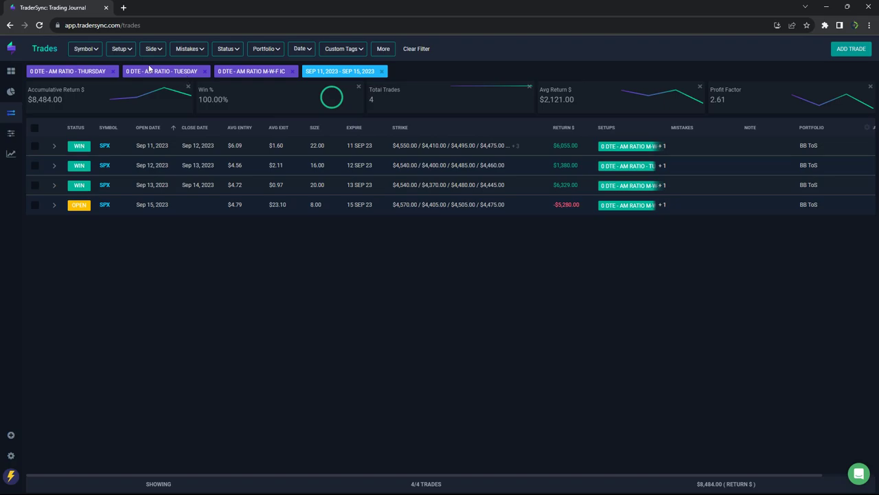
Step: Replace the three AM RATIO setups in the trade filter with only 0 DTE - DKS 9:25 IC
{"action": "left_click", "coordinate": [121, 51]}
{"action": "left_click", "coordinate": [114, 88]}
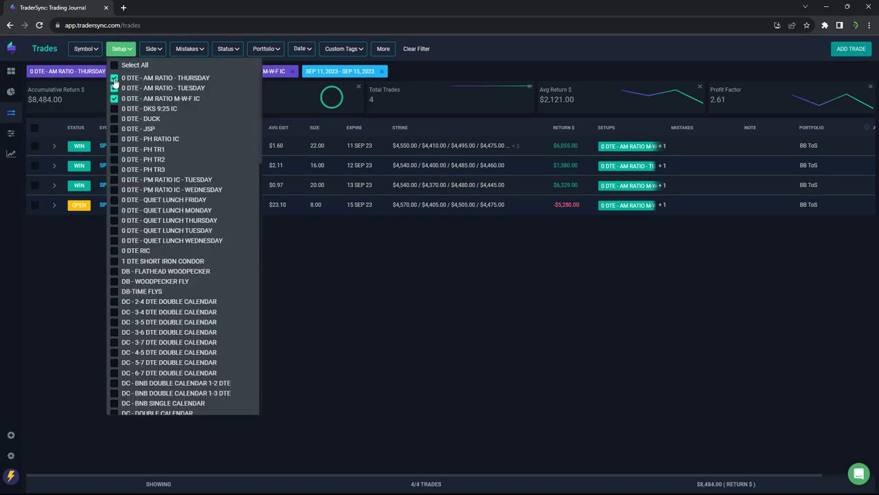
{"action": "left_click", "coordinate": [114, 78]}
{"action": "left_click", "coordinate": [114, 98]}
{"action": "left_click", "coordinate": [114, 108]}
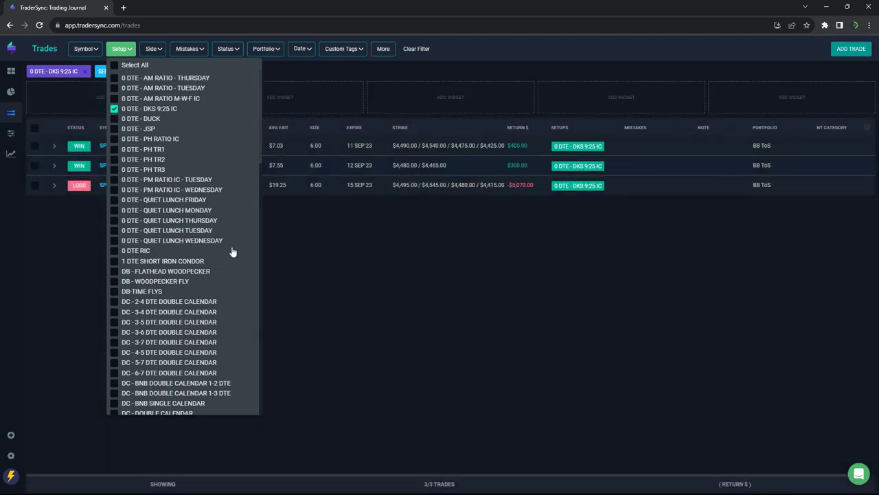
{"action": "left_click", "coordinate": [386, 340]}
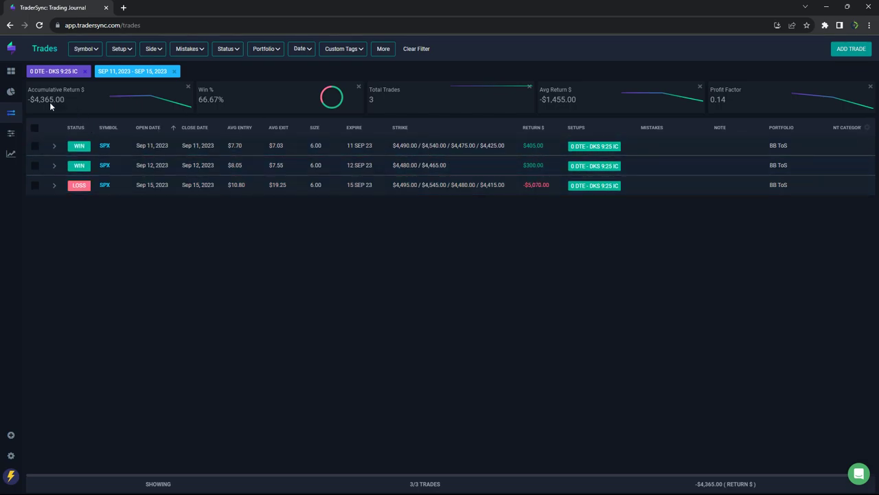
Step: Change the setup filter from 0 DTE - DKS 9:25 IC to only 0 DTE - DUCK
{"action": "left_click", "coordinate": [123, 57]}
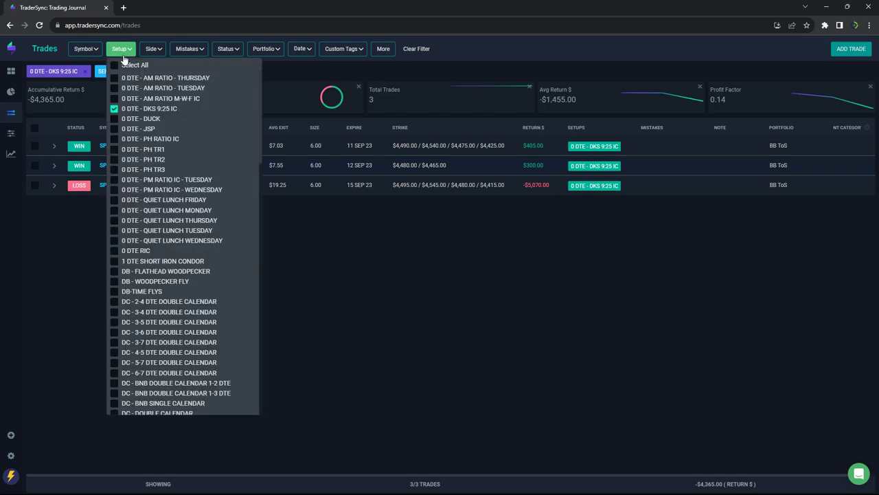
{"action": "left_click", "coordinate": [114, 108]}
{"action": "left_click", "coordinate": [114, 119]}
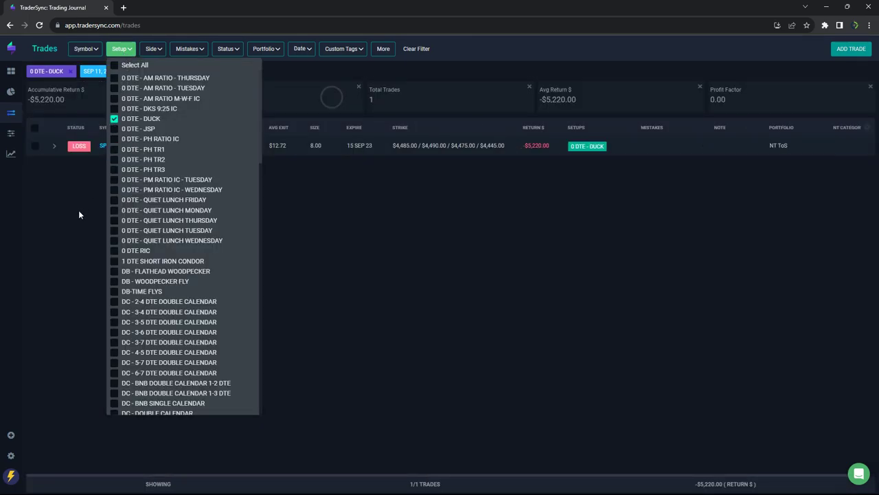
{"action": "left_click", "coordinate": [78, 210]}
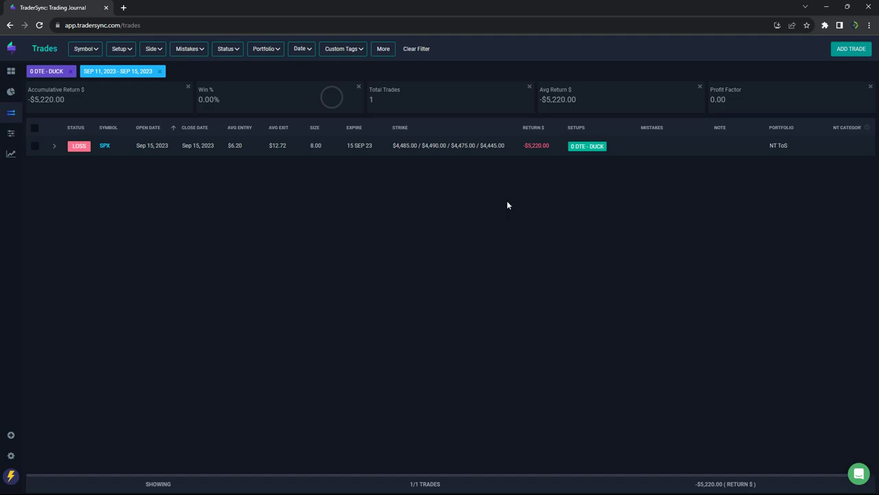
Step: Change the setup filter from 0 DTE - DUCK to only 0 DTE - JSP and reload the page to refresh the statistics
{"action": "left_click", "coordinate": [123, 53]}
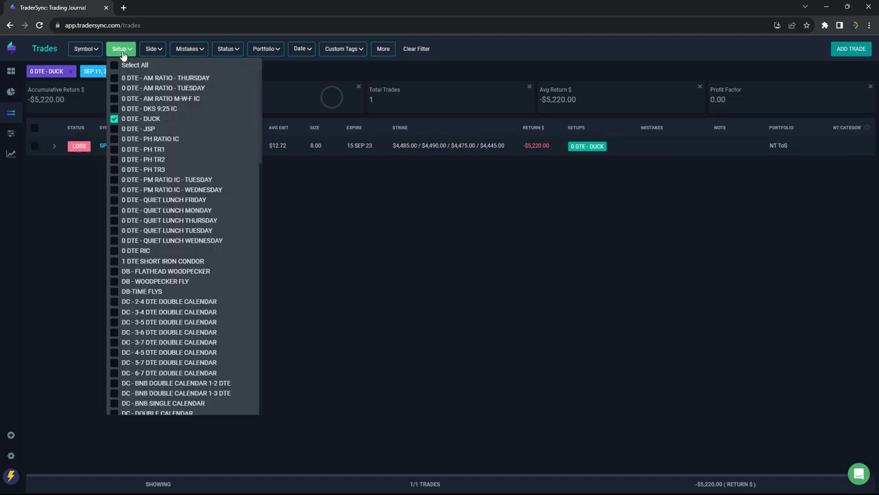
{"action": "left_click", "coordinate": [114, 119]}
{"action": "left_click", "coordinate": [113, 129]}
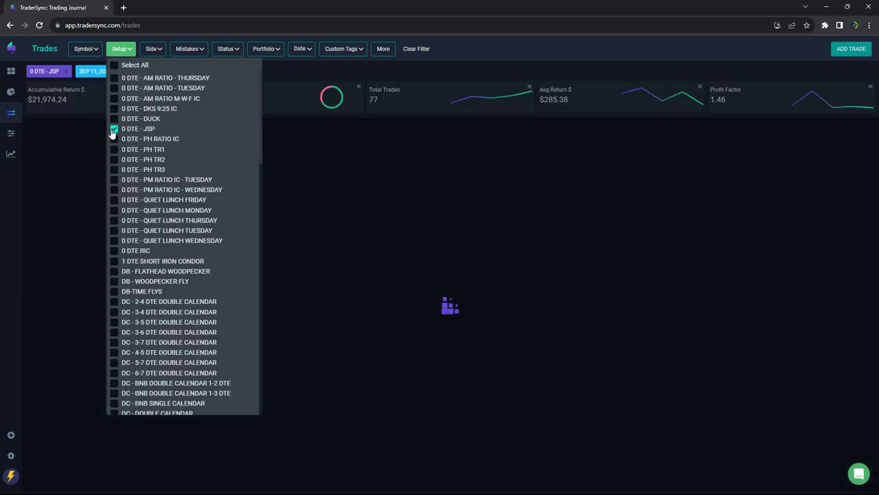
{"action": "left_click", "coordinate": [69, 290]}
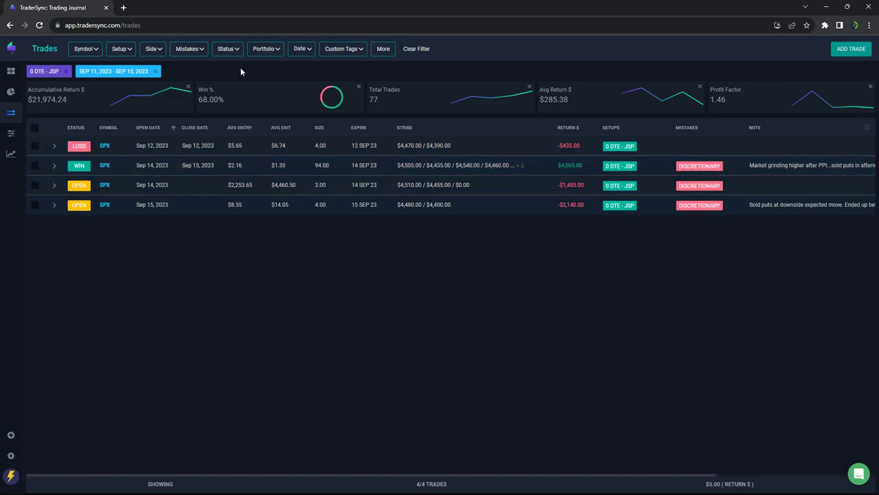
{"action": "left_click", "coordinate": [40, 26]}
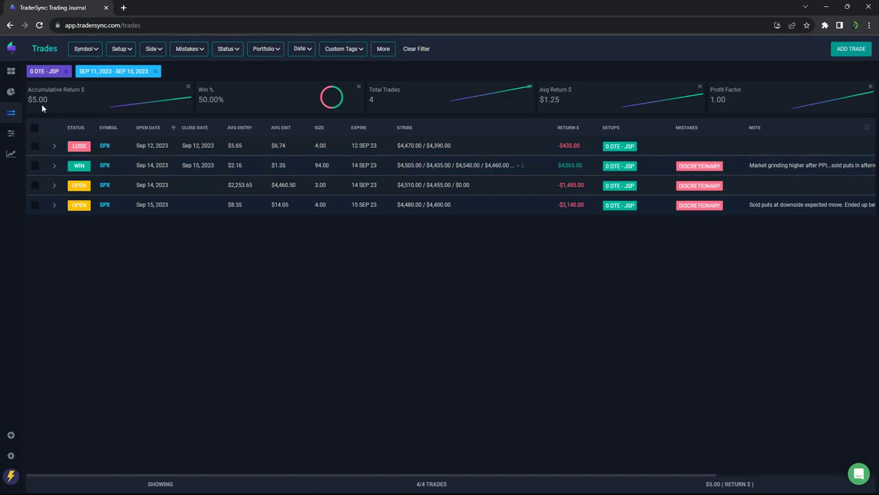
Step: Replace 0 DTE - JSP in the setup filter with 0 DTE - PH RATIO IC, PH TR1, PH TR2 and PH TR3
{"action": "left_click", "coordinate": [120, 49]}
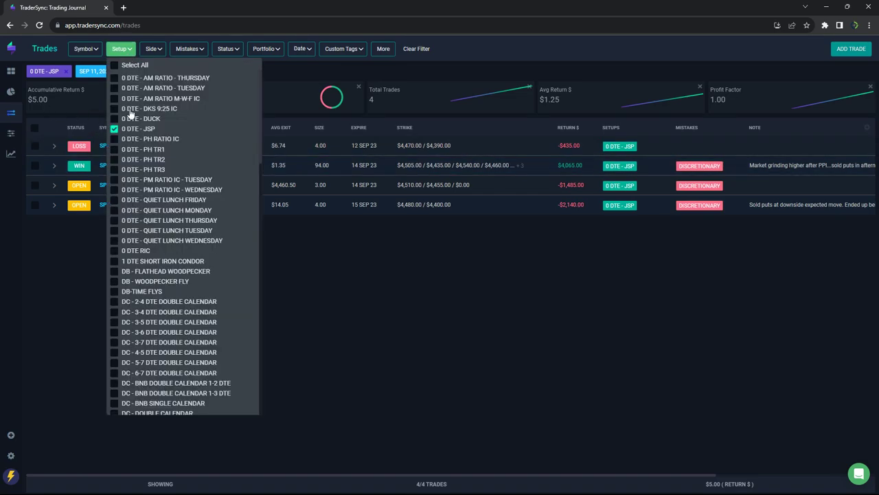
{"action": "left_click", "coordinate": [117, 129]}
{"action": "left_click", "coordinate": [115, 139]}
{"action": "left_click", "coordinate": [114, 149]}
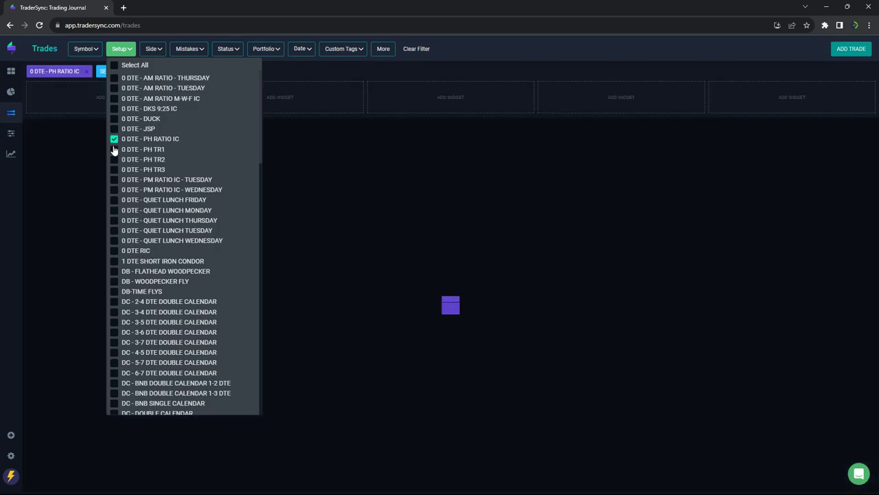
{"action": "left_click", "coordinate": [114, 160]}
{"action": "left_click", "coordinate": [115, 170]}
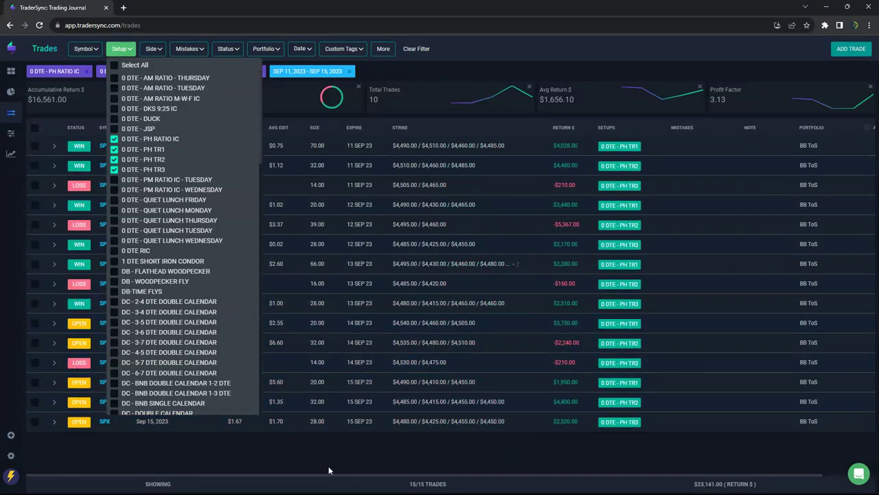
Step: Reload the page to refresh the PH statistics, and inspect the individual legs of the Sep 11 0 DTE - PH TR3 trade
{"action": "left_click", "coordinate": [328, 469]}
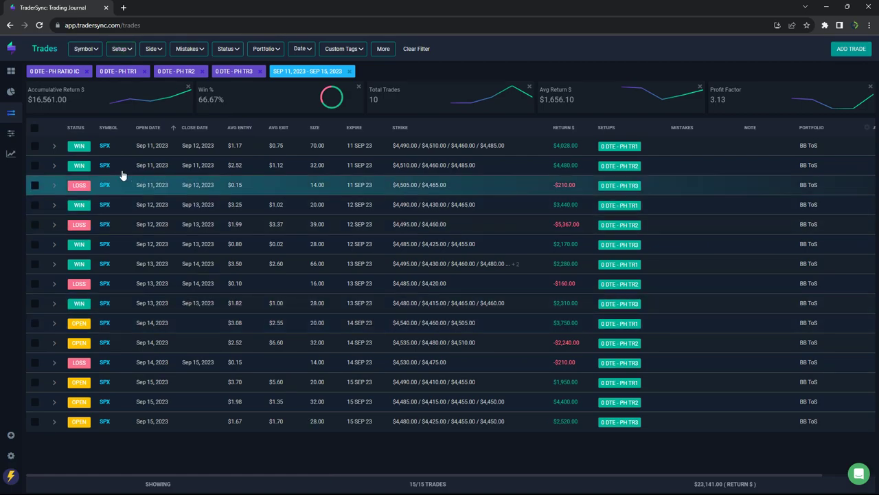
{"action": "left_click", "coordinate": [39, 25]}
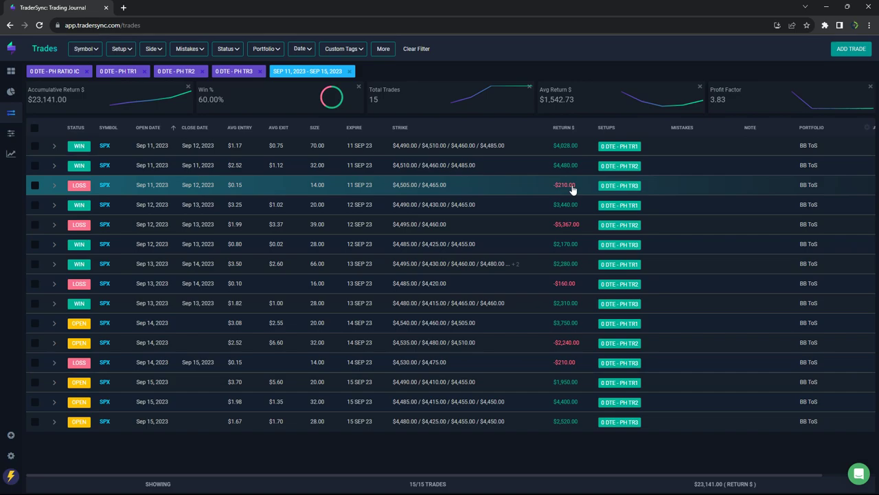
{"action": "left_click", "coordinate": [54, 185]}
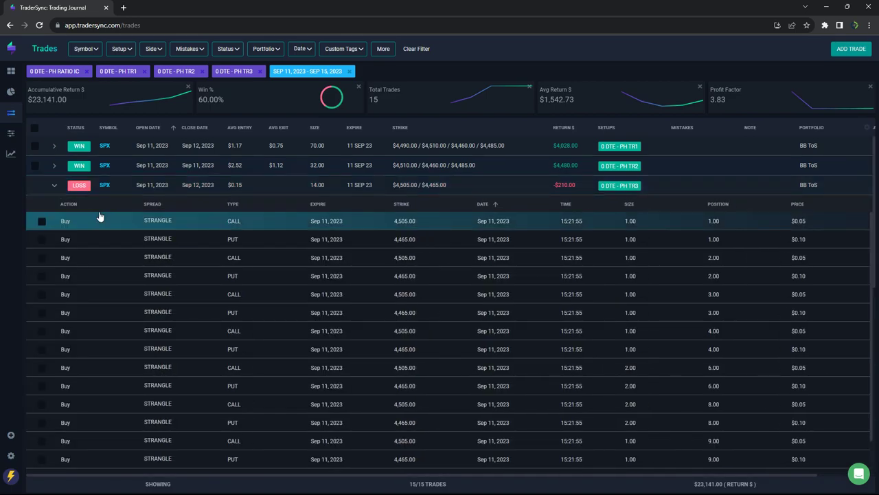
{"action": "scroll", "coordinate": [99, 216], "scroll_direction": "down", "scroll_amount": 1}
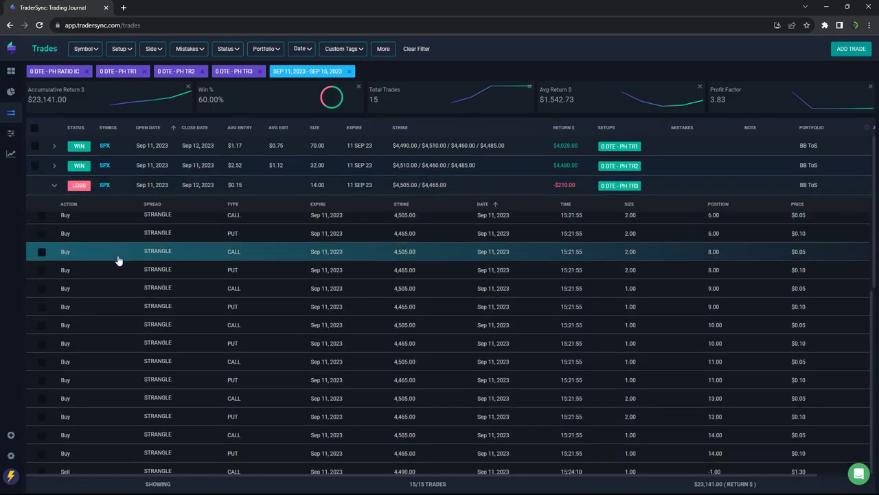
{"action": "scroll", "coordinate": [118, 261], "scroll_direction": "down", "scroll_amount": 5}
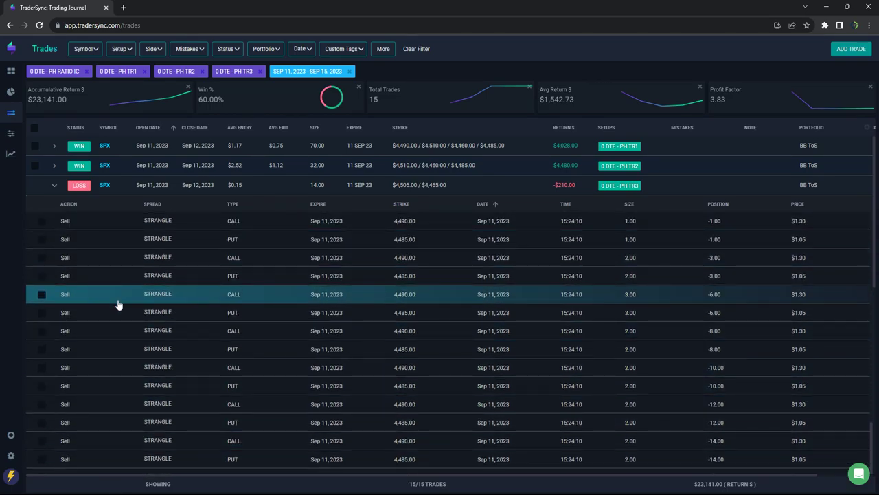
{"action": "left_click", "coordinate": [54, 184]}
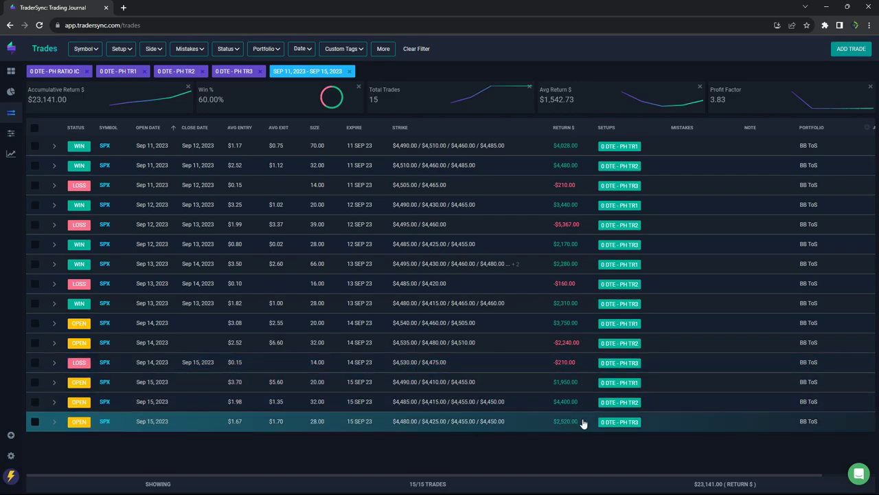
Step: Replace the four PH setups in the trade filter with 0 DTE - PM RATIO IC - TUESDAY and 0 DTE - PM RATIO IC - WEDNESDAY
{"action": "left_click", "coordinate": [121, 49]}
{"action": "left_click", "coordinate": [114, 138]}
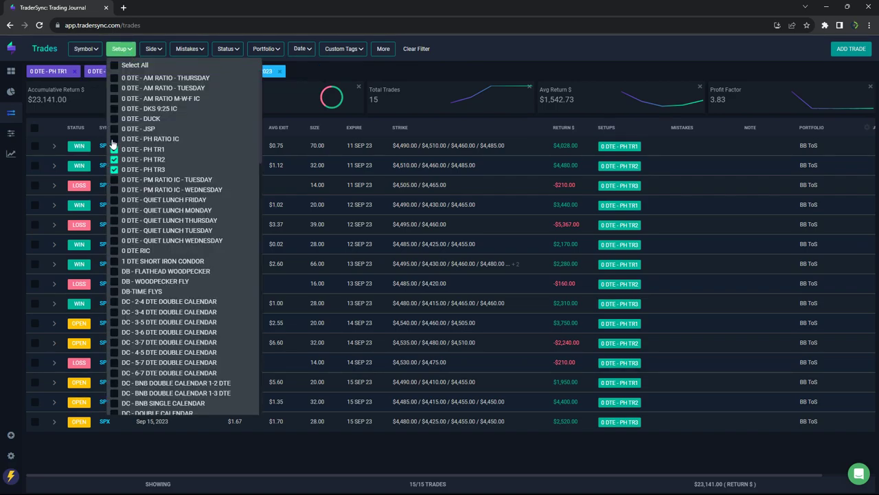
{"action": "left_click", "coordinate": [114, 149]}
{"action": "left_click", "coordinate": [114, 159]}
{"action": "left_click", "coordinate": [114, 169]}
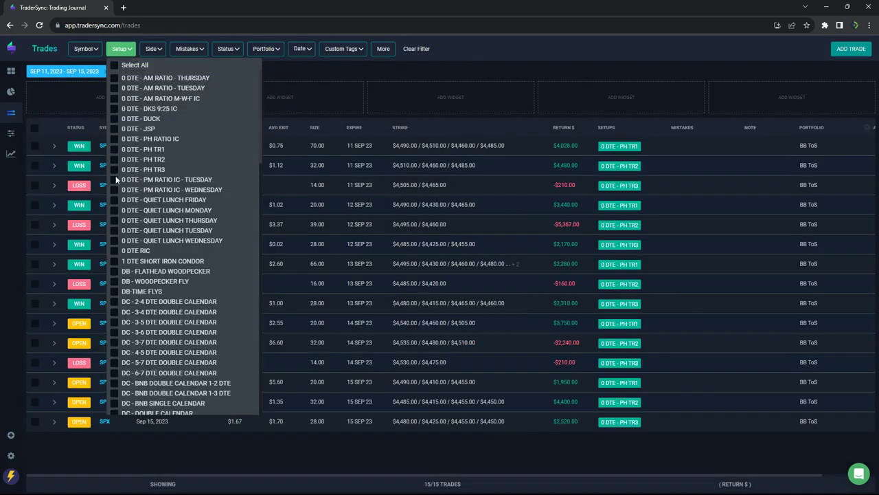
{"action": "left_click", "coordinate": [114, 179]}
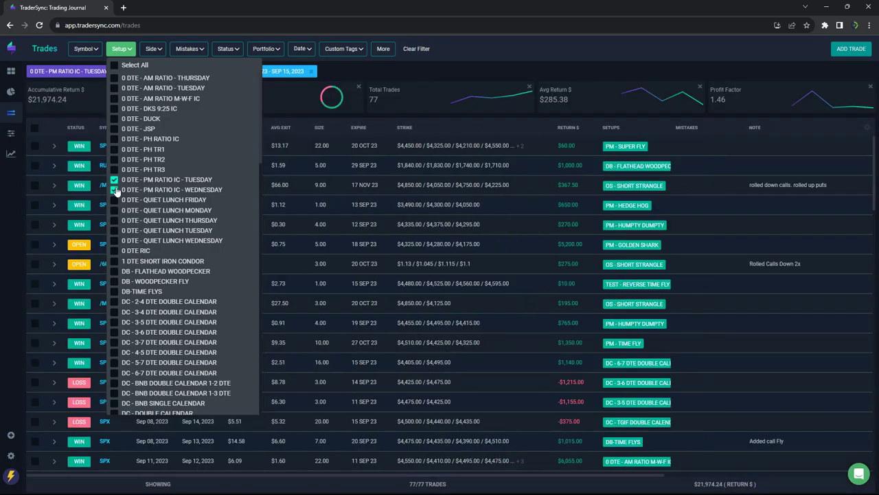
{"action": "left_click", "coordinate": [114, 190]}
{"action": "left_click", "coordinate": [77, 209]}
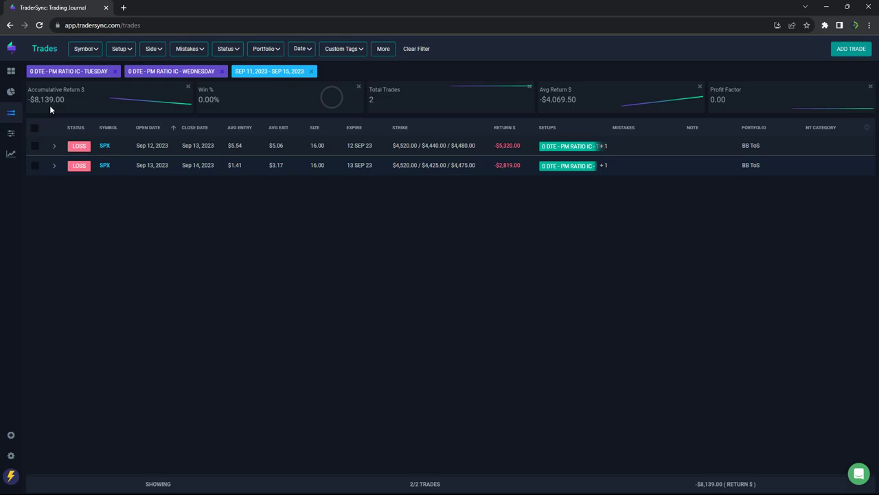
Step: Replace the two PM RATIO IC setups in the filter with the five 0 DTE - QUIET LUNCH setups, Monday through Friday
{"action": "left_click", "coordinate": [125, 57]}
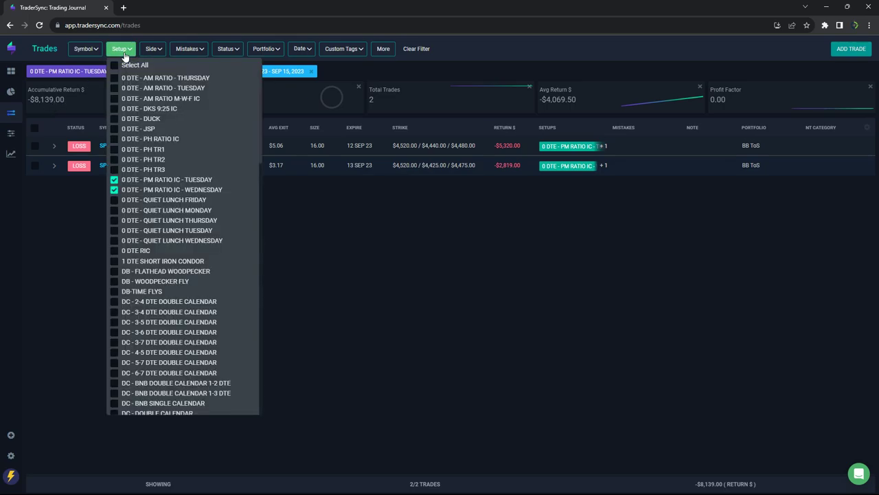
{"action": "left_click", "coordinate": [114, 180]}
{"action": "left_click", "coordinate": [114, 189]}
{"action": "left_click", "coordinate": [114, 200]}
{"action": "left_click", "coordinate": [114, 210]}
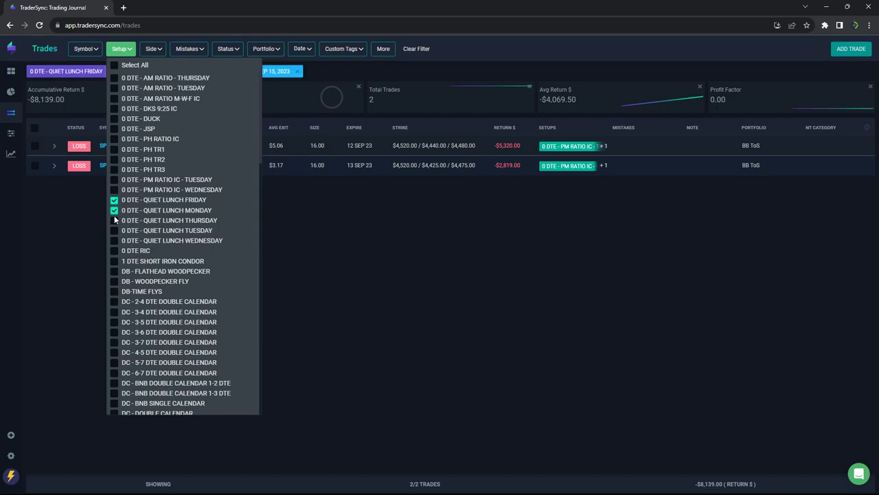
{"action": "left_click", "coordinate": [114, 219]}
{"action": "left_click", "coordinate": [114, 230]}
{"action": "left_click", "coordinate": [114, 241]}
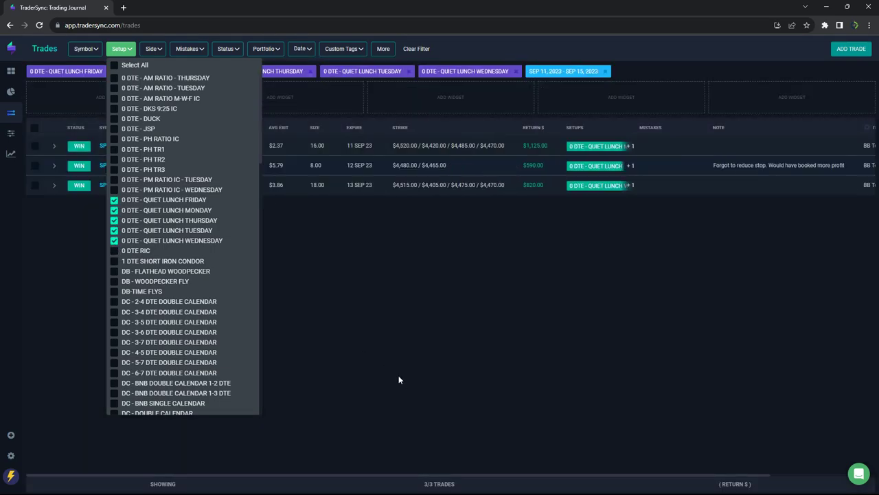
{"action": "left_click", "coordinate": [399, 373]}
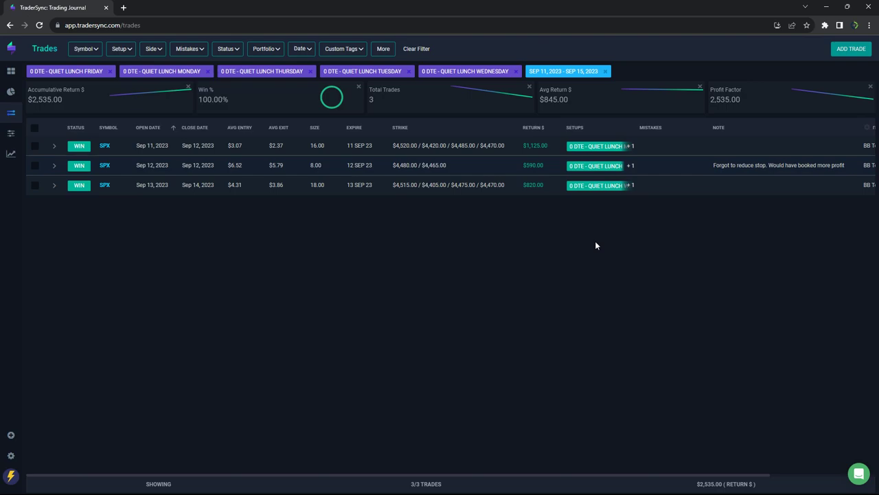
Step: Reload the page to refresh the Quiet Lunch statistics and check which setups are selected in the filter
{"action": "left_click", "coordinate": [40, 25]}
{"action": "left_click", "coordinate": [122, 52]}
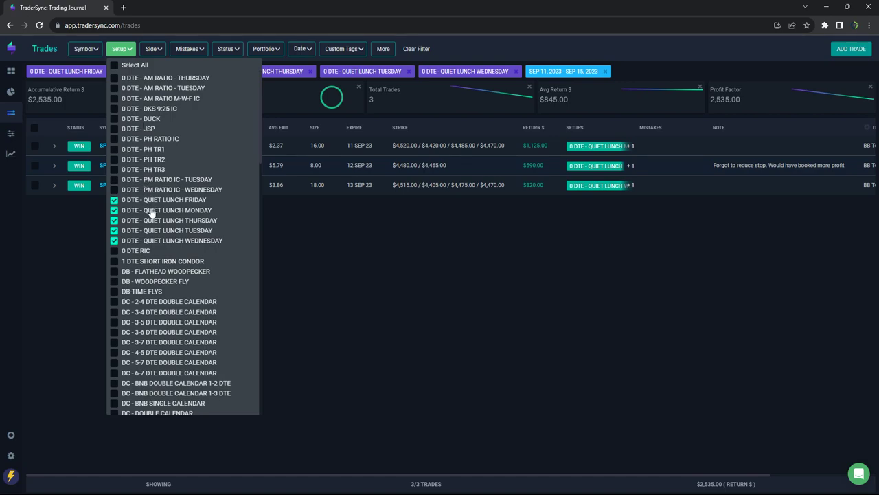
{"action": "left_click", "coordinate": [413, 268]}
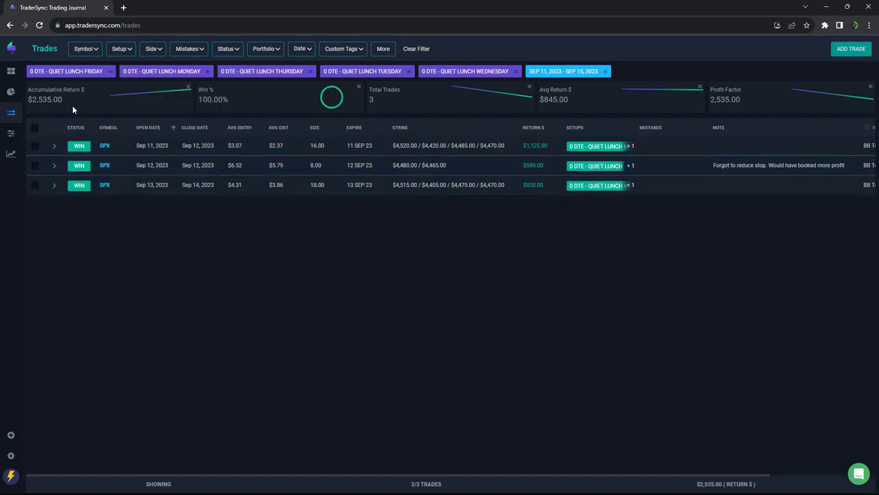
Step: Change the setup filter from the five QUIET LUNCH setups to only 0 DTE RIC
{"action": "left_click", "coordinate": [121, 51]}
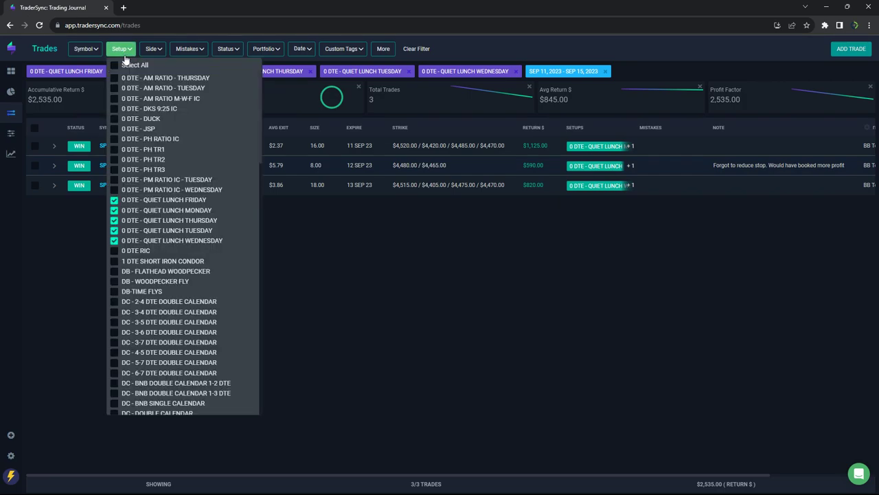
{"action": "left_click", "coordinate": [114, 200]}
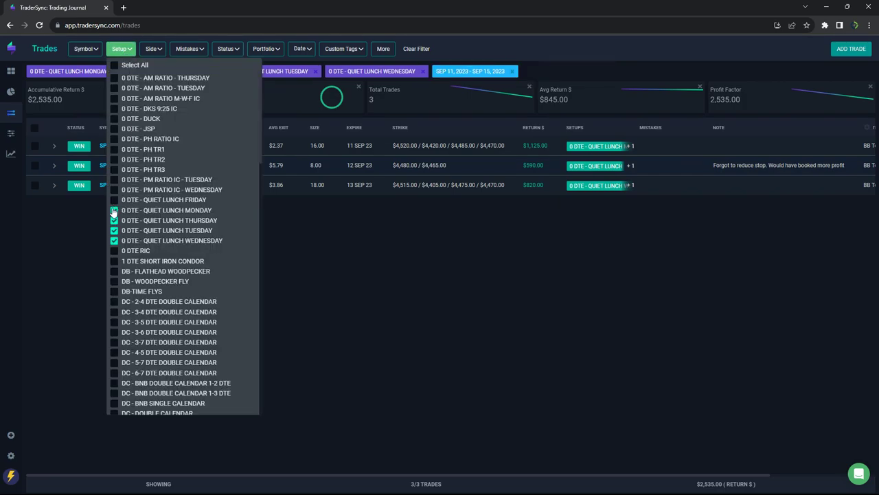
{"action": "left_click", "coordinate": [114, 211]}
{"action": "left_click", "coordinate": [114, 221]}
{"action": "left_click", "coordinate": [114, 231]}
{"action": "left_click", "coordinate": [114, 241]}
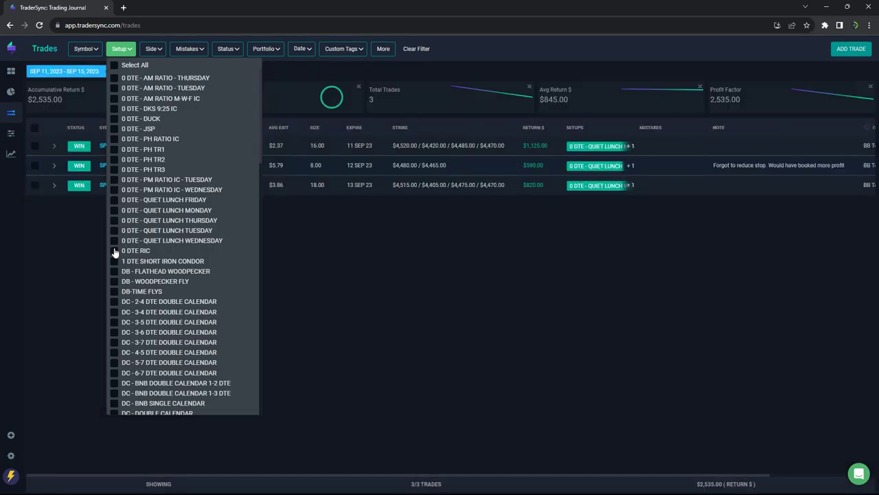
{"action": "left_click", "coordinate": [114, 251]}
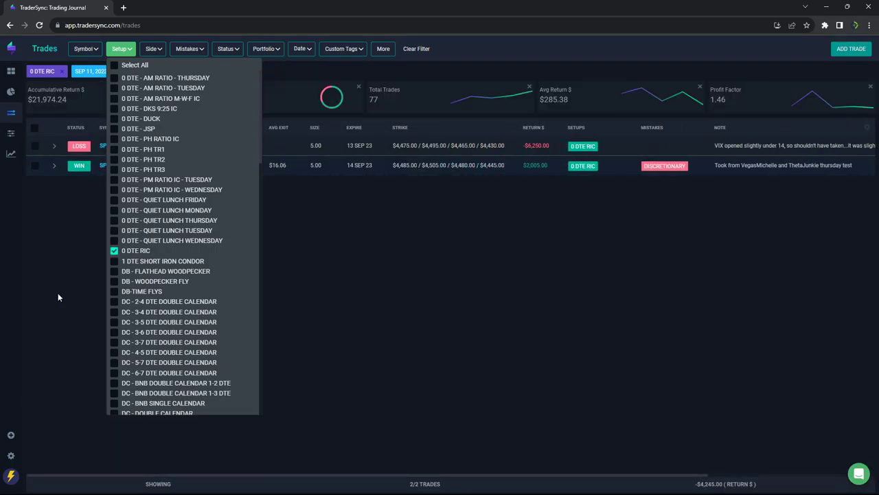
{"action": "left_click", "coordinate": [58, 292]}
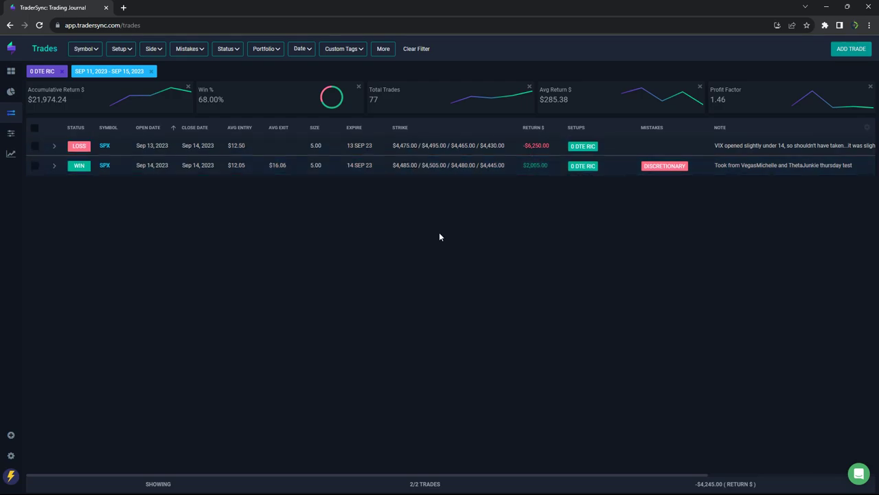
Step: Replace 0 DTE RIC in the setup filter with DB - FLATHEAD WOODPECKER, DB - WOODPECKER FLY and DB-TIME FLYS
{"action": "left_click", "coordinate": [121, 49]}
{"action": "left_click", "coordinate": [114, 251]}
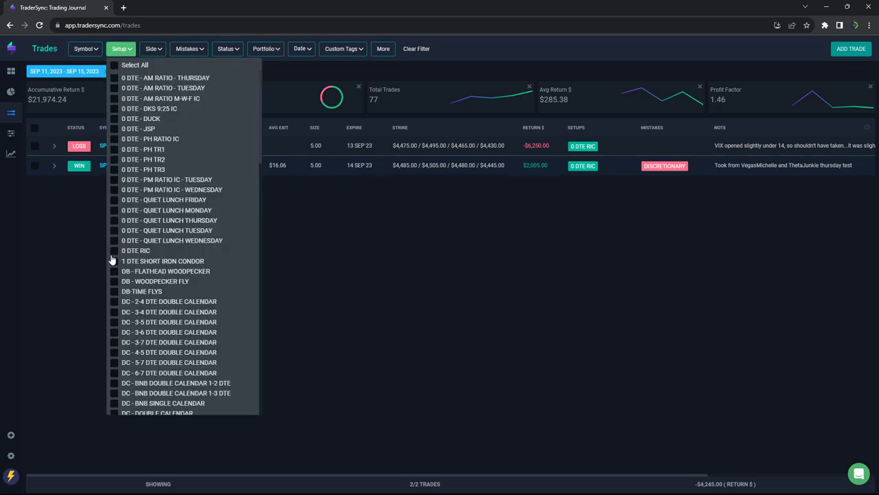
{"action": "left_click", "coordinate": [114, 271]}
{"action": "left_click", "coordinate": [114, 281]}
{"action": "left_click", "coordinate": [114, 291]}
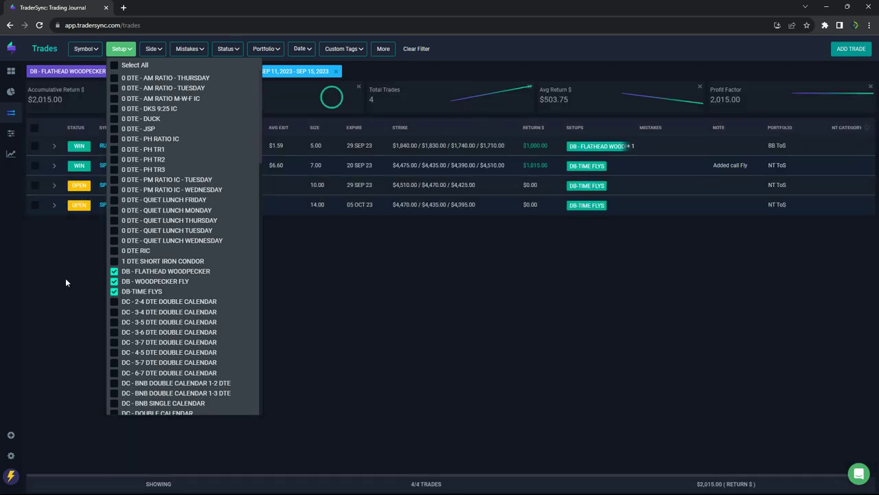
{"action": "left_click", "coordinate": [66, 278]}
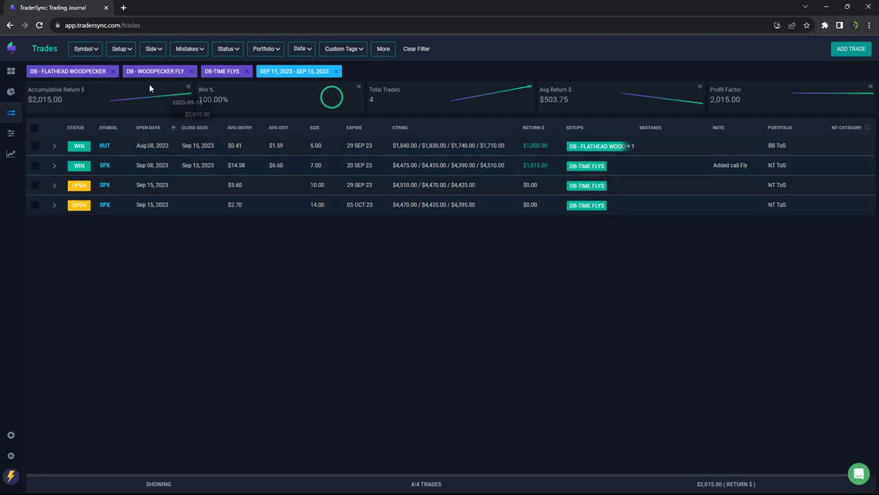
Step: Replace the three DB setups in the filter with the eight DC double calendar setups from 2-4 DTE through 6-7 DTE
{"action": "left_click", "coordinate": [120, 49]}
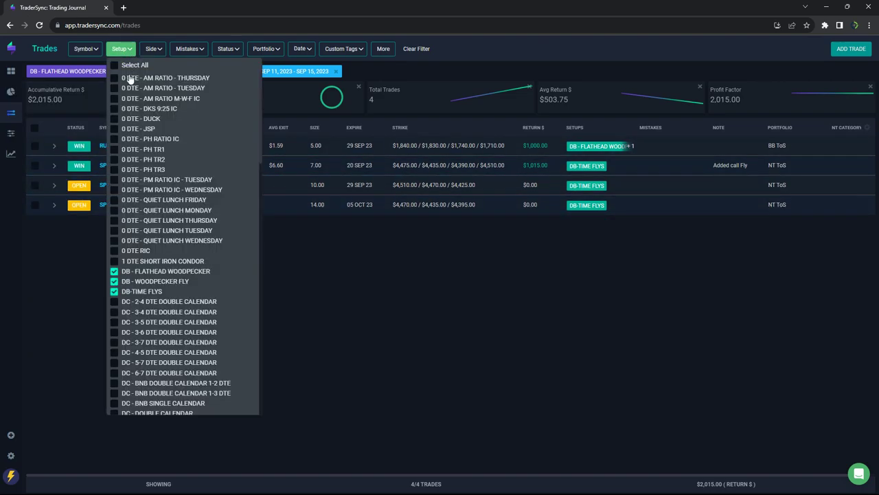
{"action": "left_click", "coordinate": [114, 270]}
{"action": "left_click", "coordinate": [114, 281]}
{"action": "left_click", "coordinate": [114, 291]}
{"action": "left_click", "coordinate": [114, 301]}
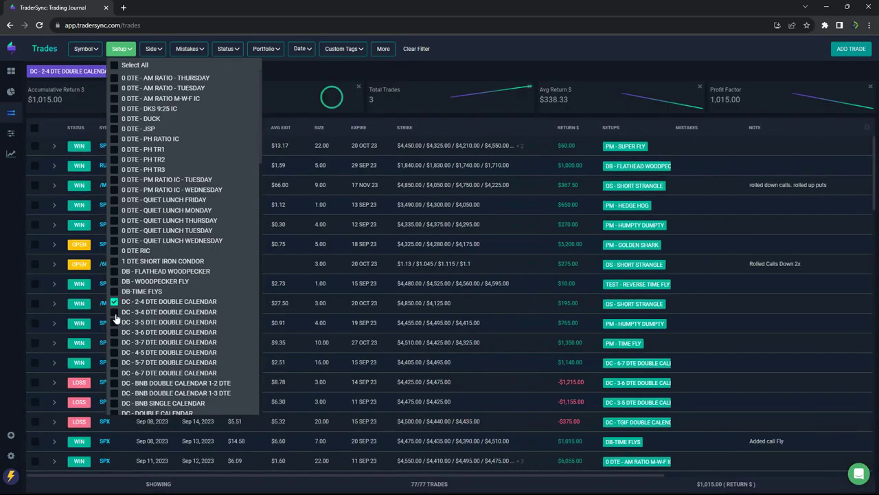
{"action": "left_click", "coordinate": [114, 311]}
{"action": "left_click", "coordinate": [114, 322]}
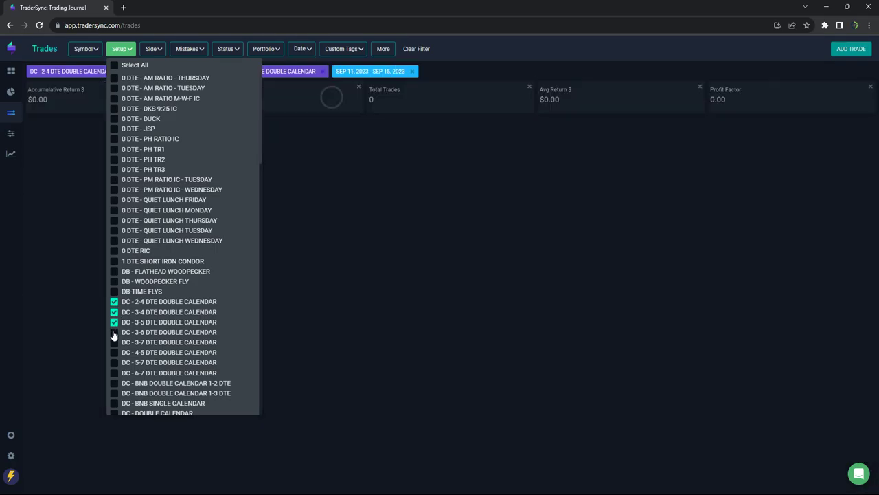
{"action": "left_click", "coordinate": [114, 332]}
{"action": "left_click", "coordinate": [114, 342]}
{"action": "left_click", "coordinate": [114, 351]}
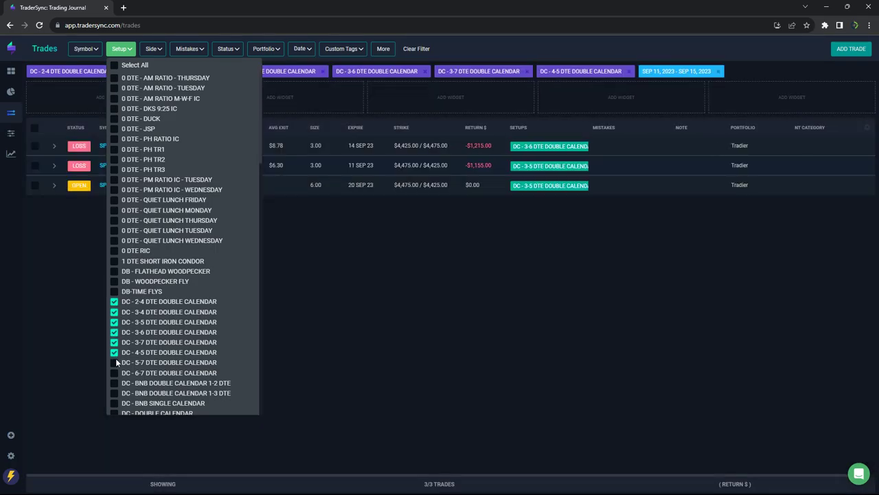
{"action": "left_click", "coordinate": [114, 362]}
{"action": "left_click", "coordinate": [114, 372]}
Step: Add the remaining DC setups to the filter, from DC - BNB DOUBLE CALENDAR 1-2 DTE through DC- 23 MICHAEL JORDAN DOUBLE CALENDAR
{"action": "left_click", "coordinate": [114, 383]}
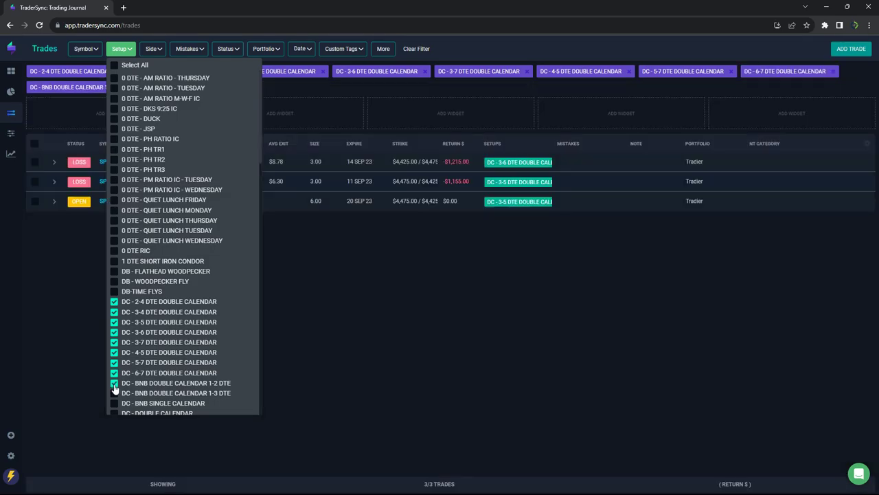
{"action": "left_click", "coordinate": [114, 393]}
{"action": "left_click", "coordinate": [114, 402]}
{"action": "scroll", "coordinate": [130, 386], "scroll_direction": "down", "scroll_amount": 2}
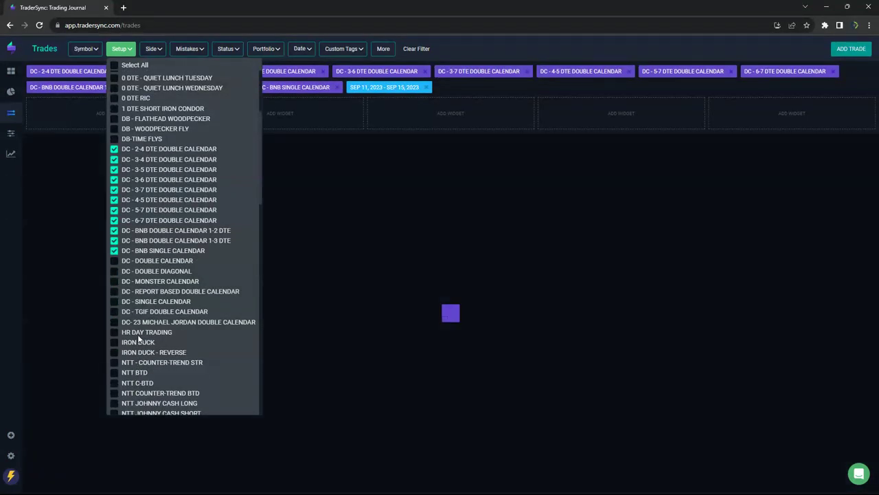
{"action": "left_click", "coordinate": [114, 260]}
{"action": "left_click", "coordinate": [114, 270]}
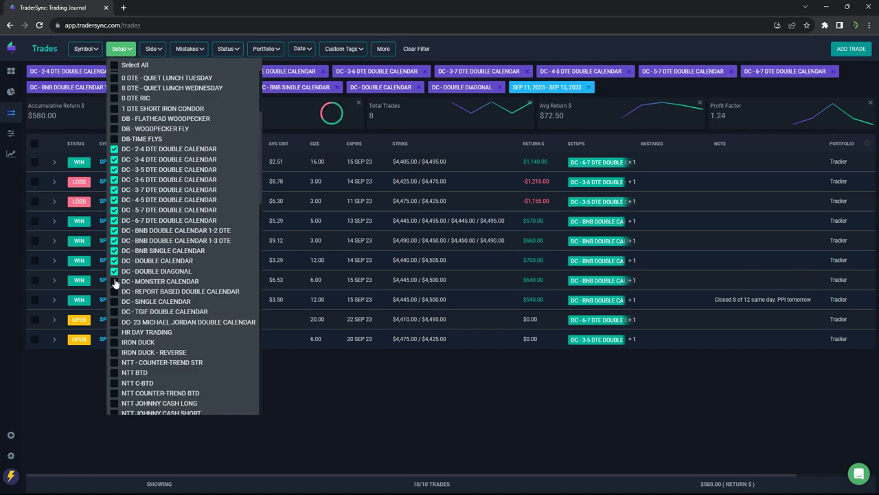
{"action": "left_click", "coordinate": [114, 281]}
{"action": "left_click", "coordinate": [114, 291]}
{"action": "left_click", "coordinate": [114, 301]}
{"action": "left_click", "coordinate": [114, 311]}
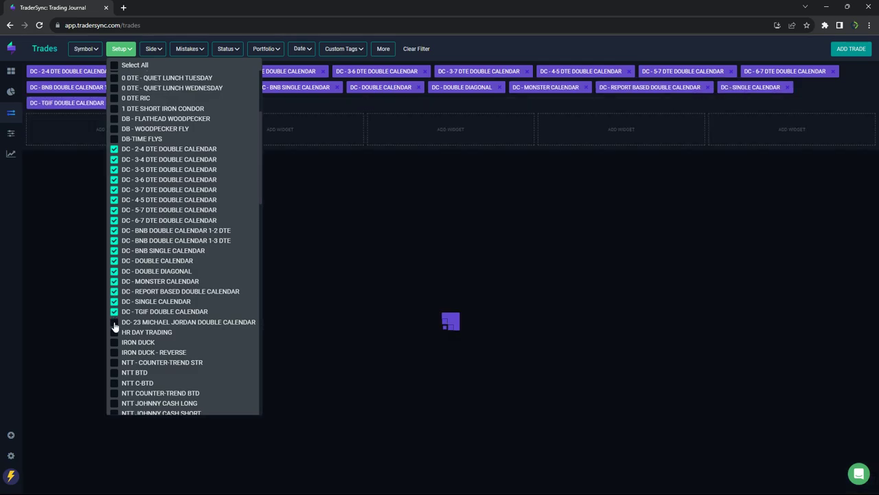
{"action": "left_click", "coordinate": [114, 321]}
{"action": "left_click", "coordinate": [361, 457]}
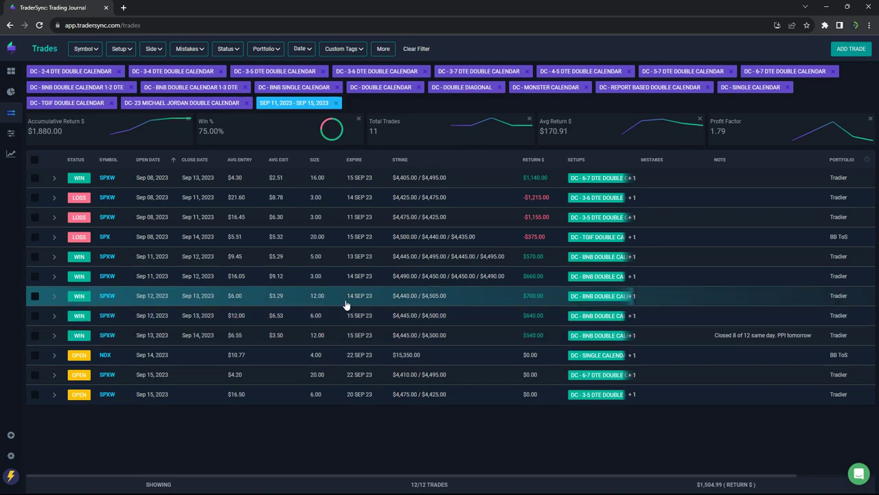
Step: Replace all the DC setups in the setup filter with only IRON DUCK
{"action": "left_click", "coordinate": [120, 51]}
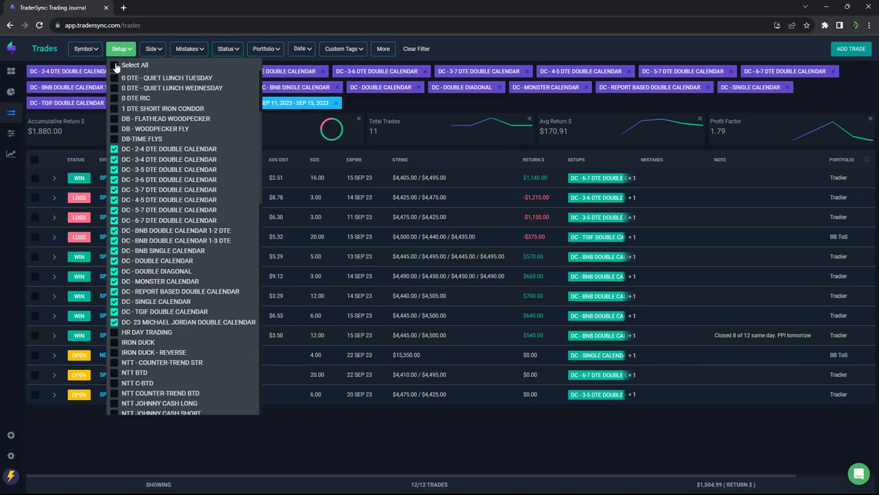
{"action": "left_click", "coordinate": [115, 66]}
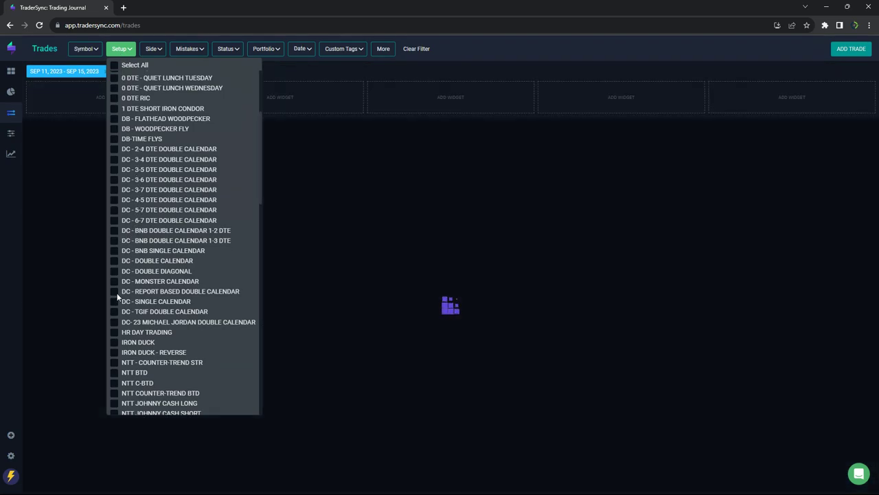
{"action": "left_click", "coordinate": [115, 342]}
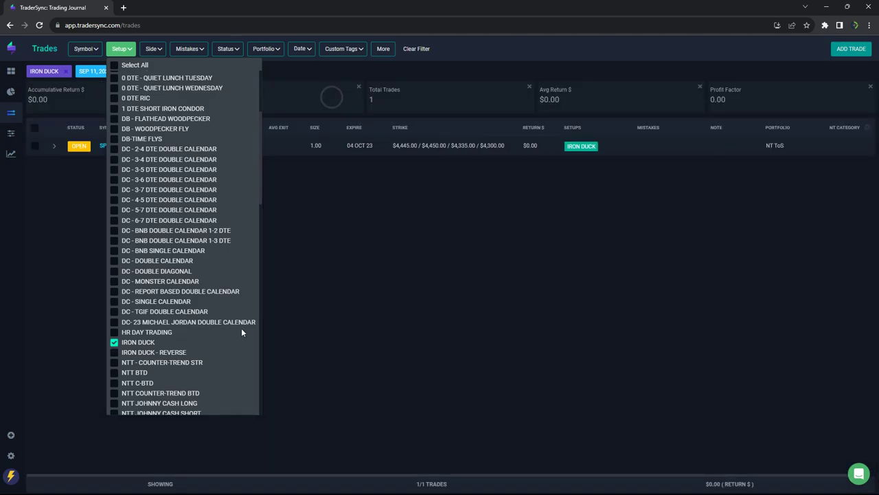
{"action": "left_click", "coordinate": [395, 330]}
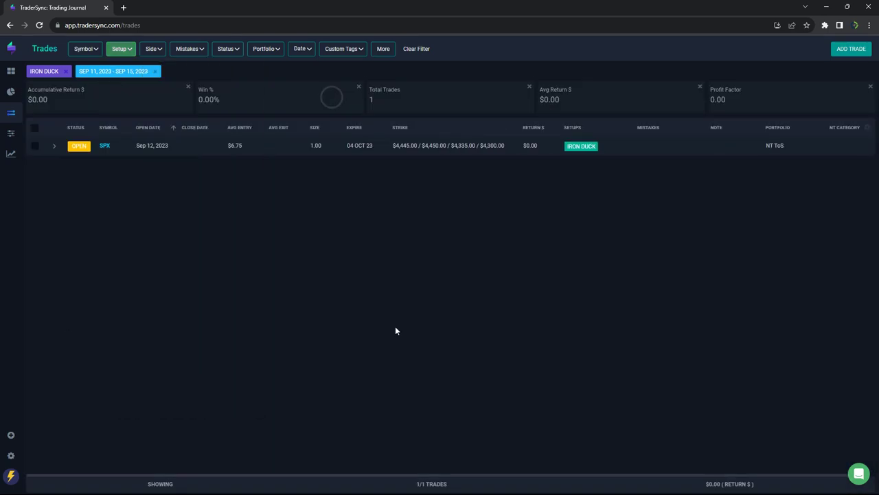
Step: Replace IRON DUCK in the setup filter with OS - HEDGE HOG, OS - REVERSE HEDGE HOG, OS - SHORT STRANGLE and OS - VOLATILITY CONTRACTION
{"action": "left_click", "coordinate": [129, 52]}
{"action": "left_click", "coordinate": [127, 341]}
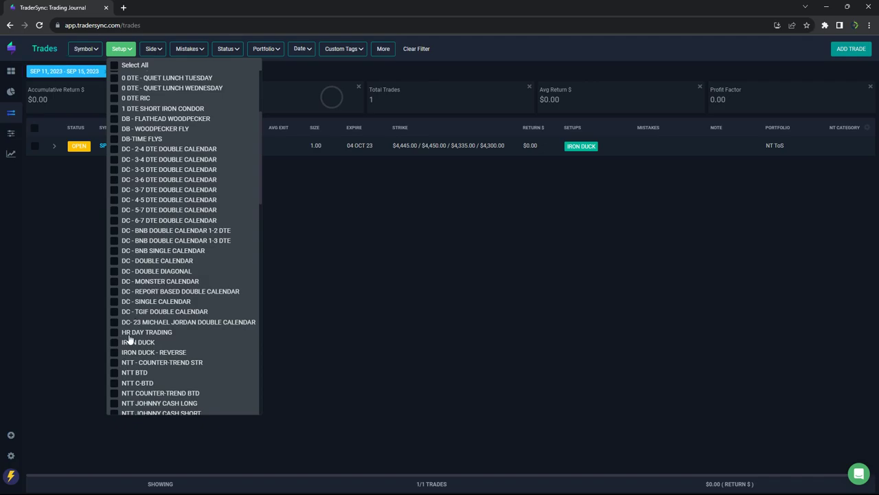
{"action": "scroll", "coordinate": [162, 330], "scroll_direction": "down", "scroll_amount": 2}
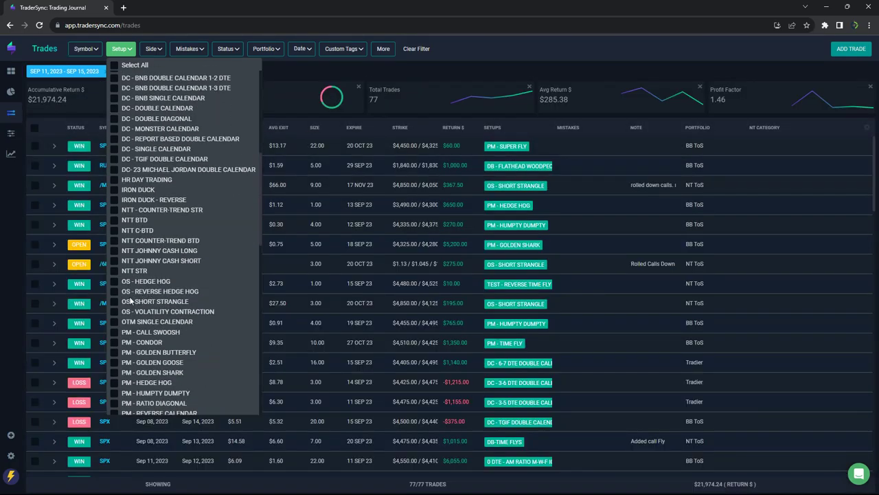
{"action": "left_click", "coordinate": [115, 281]}
{"action": "left_click", "coordinate": [115, 291]}
{"action": "left_click", "coordinate": [115, 301]}
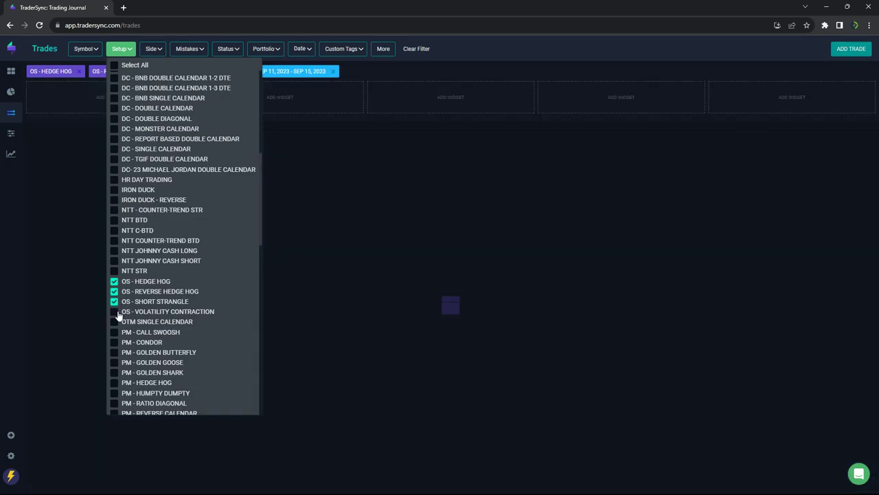
{"action": "left_click", "coordinate": [114, 312]}
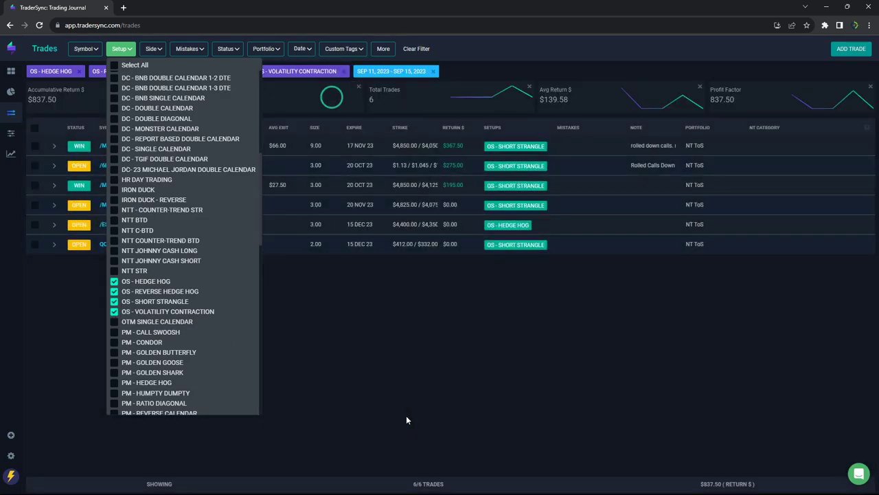
{"action": "left_click", "coordinate": [407, 415]}
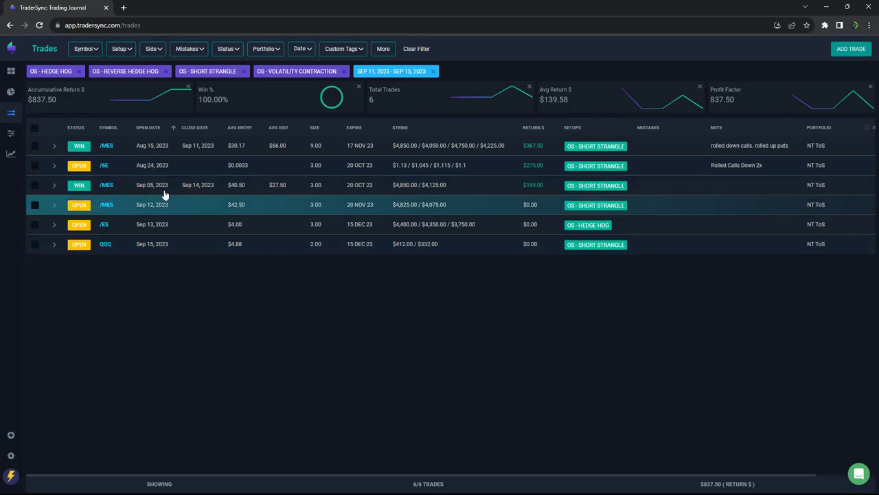
Step: Remove the four OS setups from the setup filter
{"action": "left_click", "coordinate": [128, 50]}
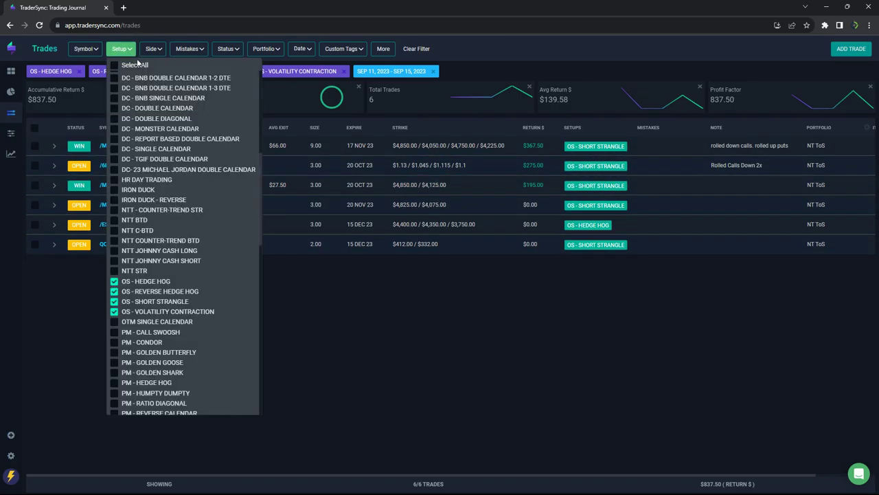
{"action": "left_click", "coordinate": [114, 291]}
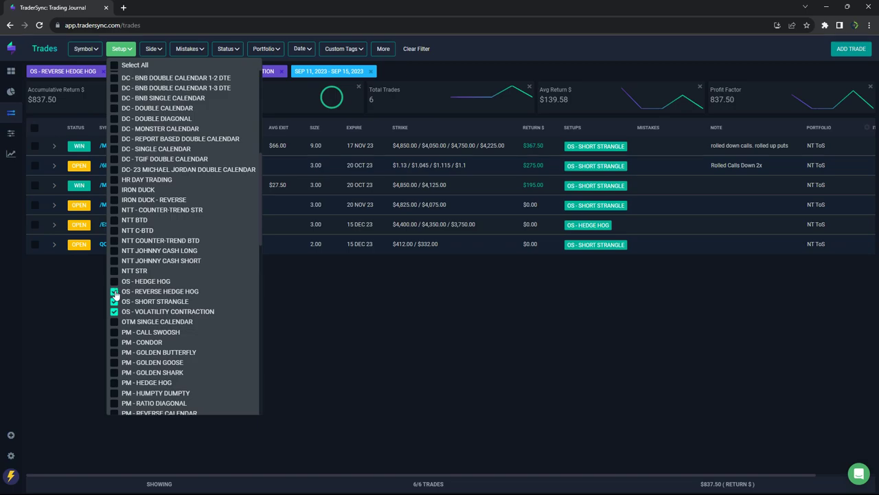
{"action": "left_click", "coordinate": [114, 281]}
{"action": "left_click", "coordinate": [114, 311]}
{"action": "left_click", "coordinate": [114, 302]}
Step: Filter the trades by the seven PM setups from PM - CALL SWOOSH through PM - HUMPTY DUMPTY
{"action": "left_click", "coordinate": [114, 332]}
{"action": "left_click", "coordinate": [114, 342]}
{"action": "left_click", "coordinate": [114, 351]}
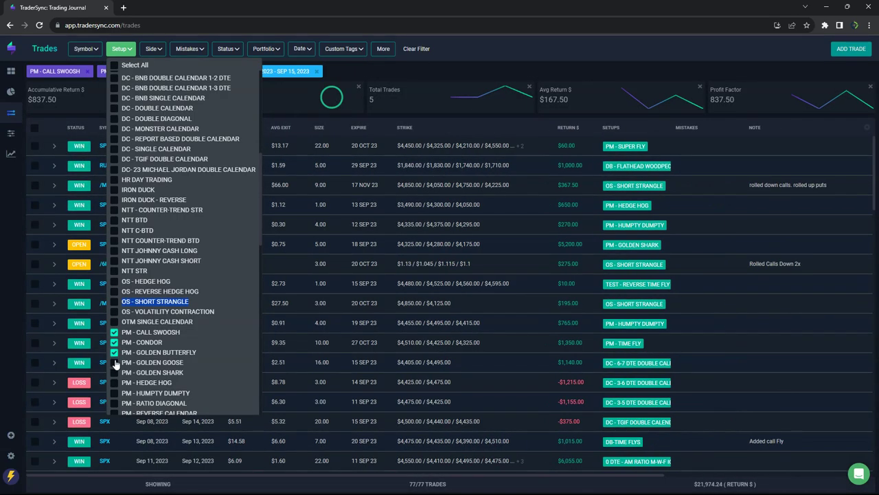
{"action": "left_click", "coordinate": [114, 362]}
{"action": "left_click", "coordinate": [114, 373]}
{"action": "left_click", "coordinate": [114, 383]}
{"action": "left_click", "coordinate": [114, 392]}
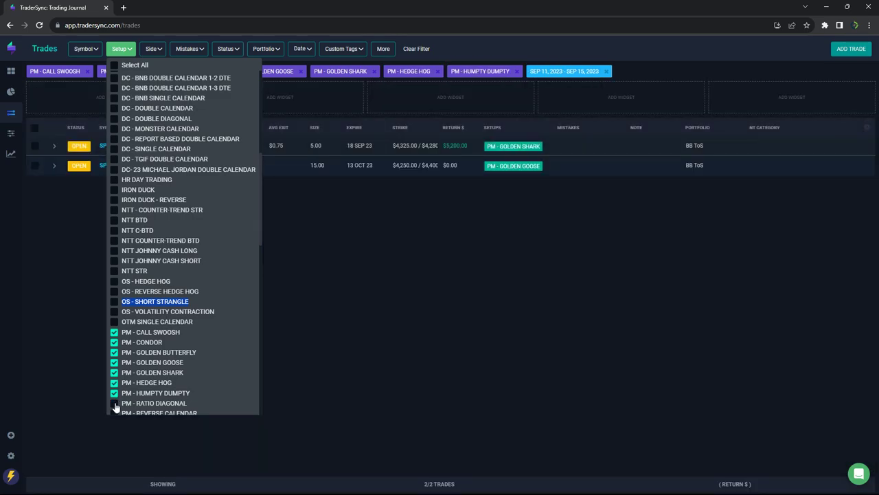
Step: Add the remaining PM setups to the filter, from PM - RATIO DIAGONAL through PM - VERTI-FLY
{"action": "left_click", "coordinate": [114, 403]}
{"action": "scroll", "coordinate": [117, 405], "scroll_direction": "down", "scroll_amount": 2}
{"action": "left_click", "coordinate": [114, 261]}
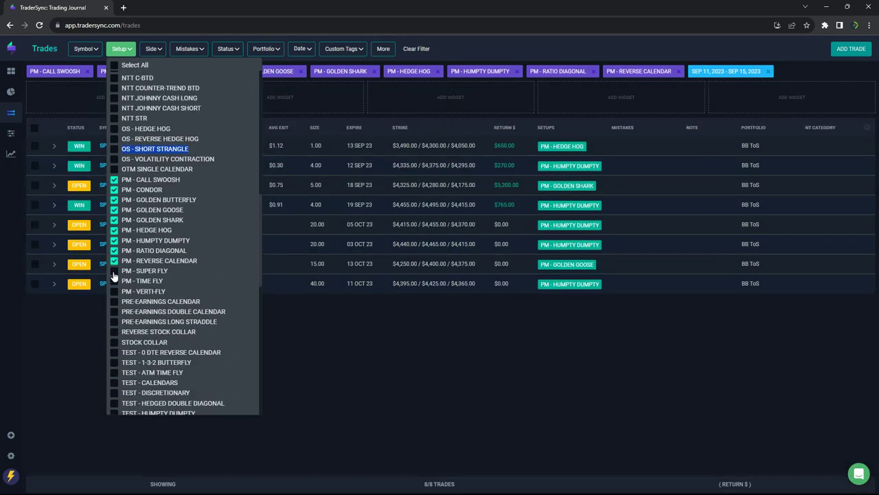
{"action": "left_click", "coordinate": [114, 271]}
{"action": "left_click", "coordinate": [114, 281]}
{"action": "left_click", "coordinate": [114, 291]}
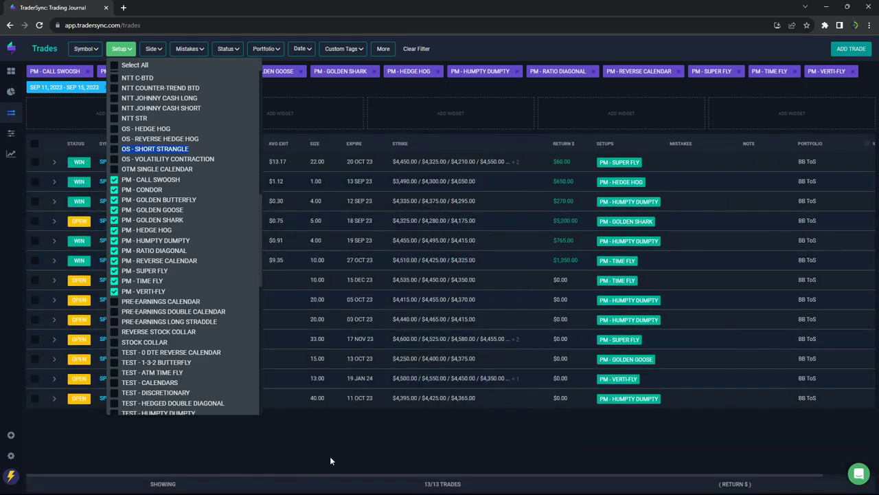
{"action": "left_click", "coordinate": [333, 451]}
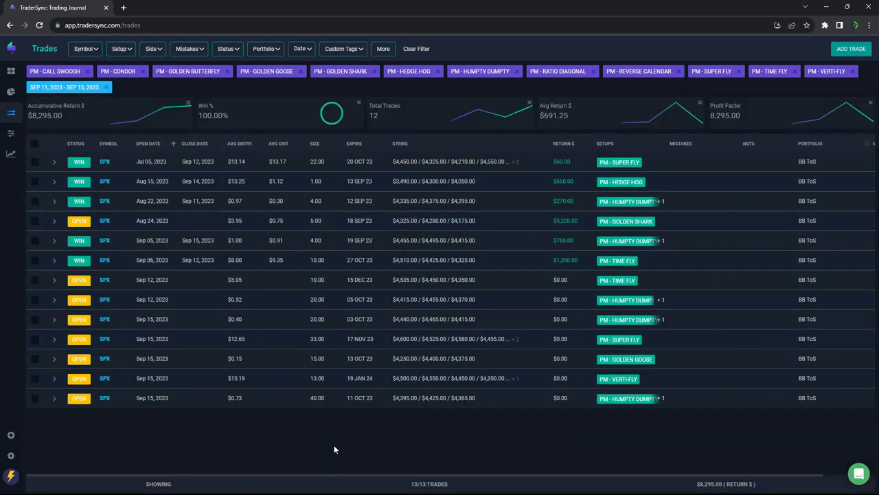